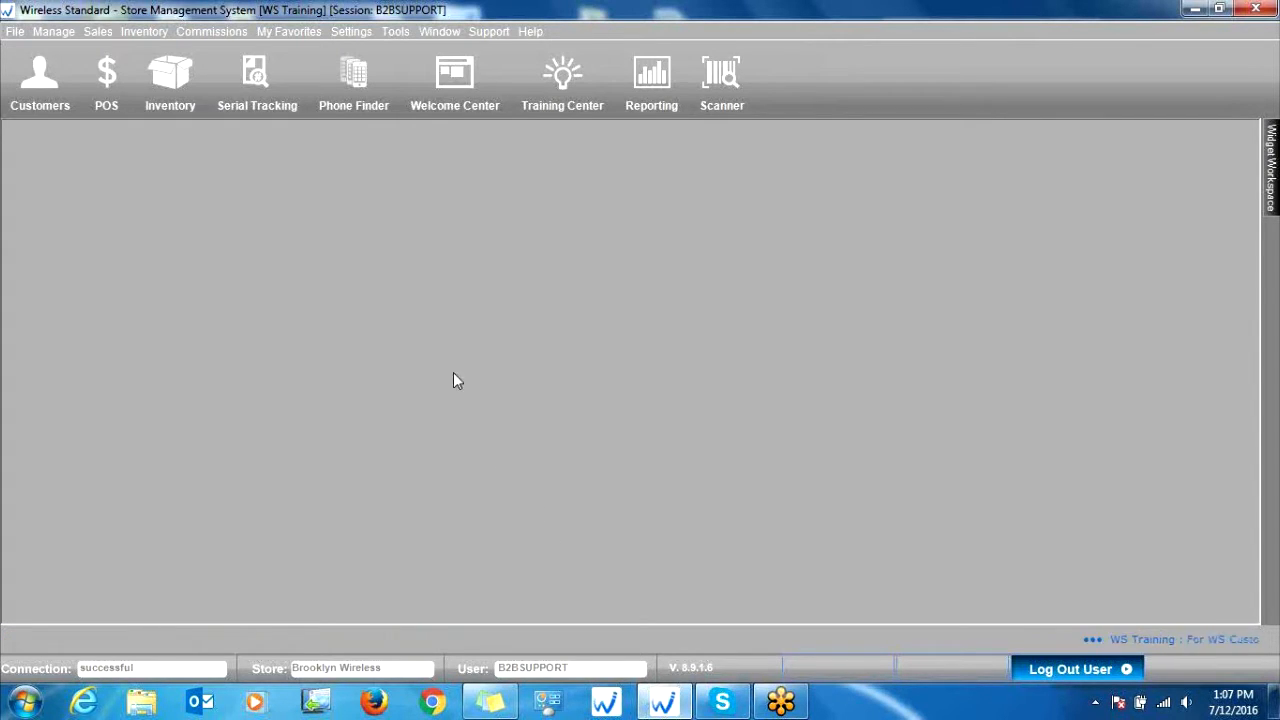
Open the Inventory Workcenter and start receiving items on a new purchase order receiving document.
click(166, 95)
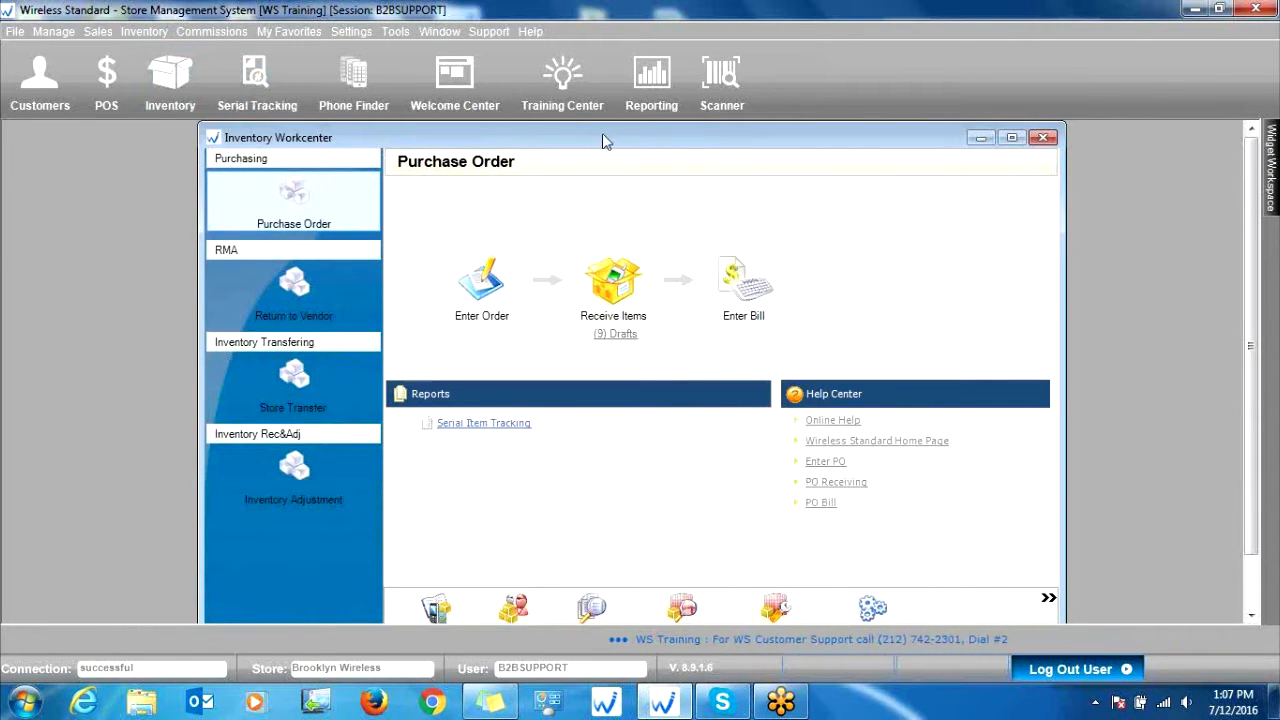
drag(603, 134, 578, 134)
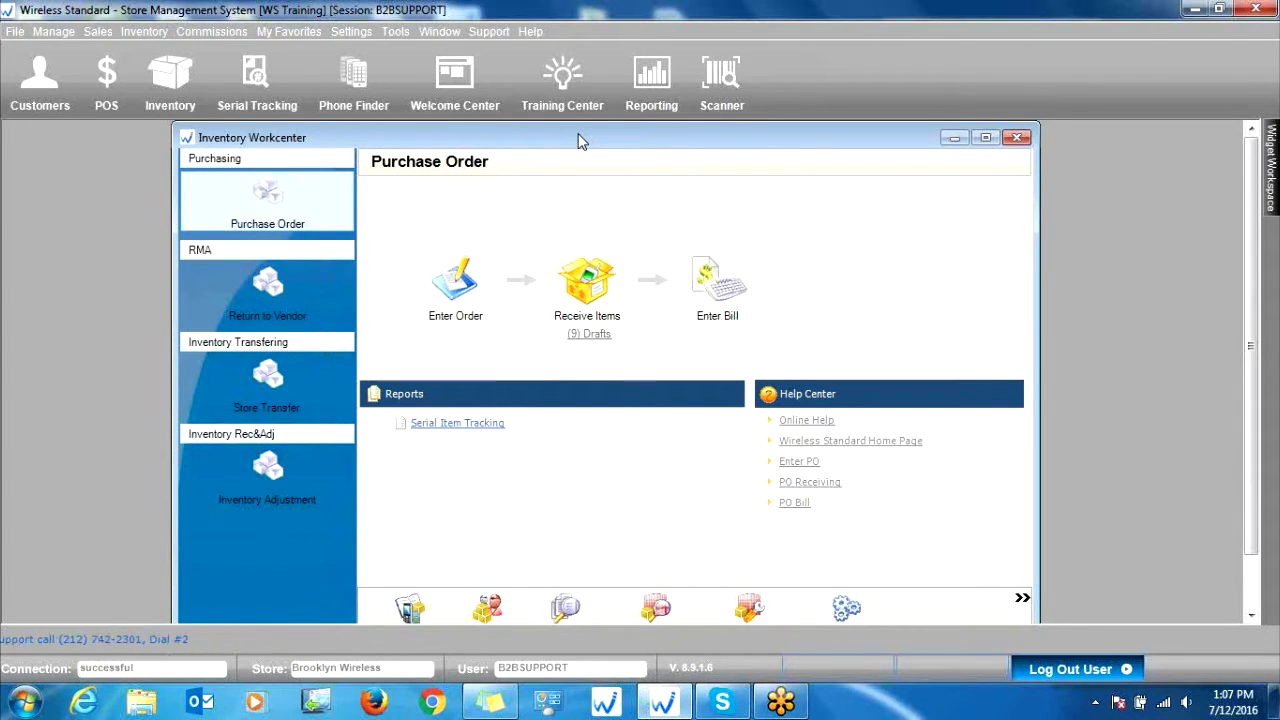
drag(579, 140, 600, 134)
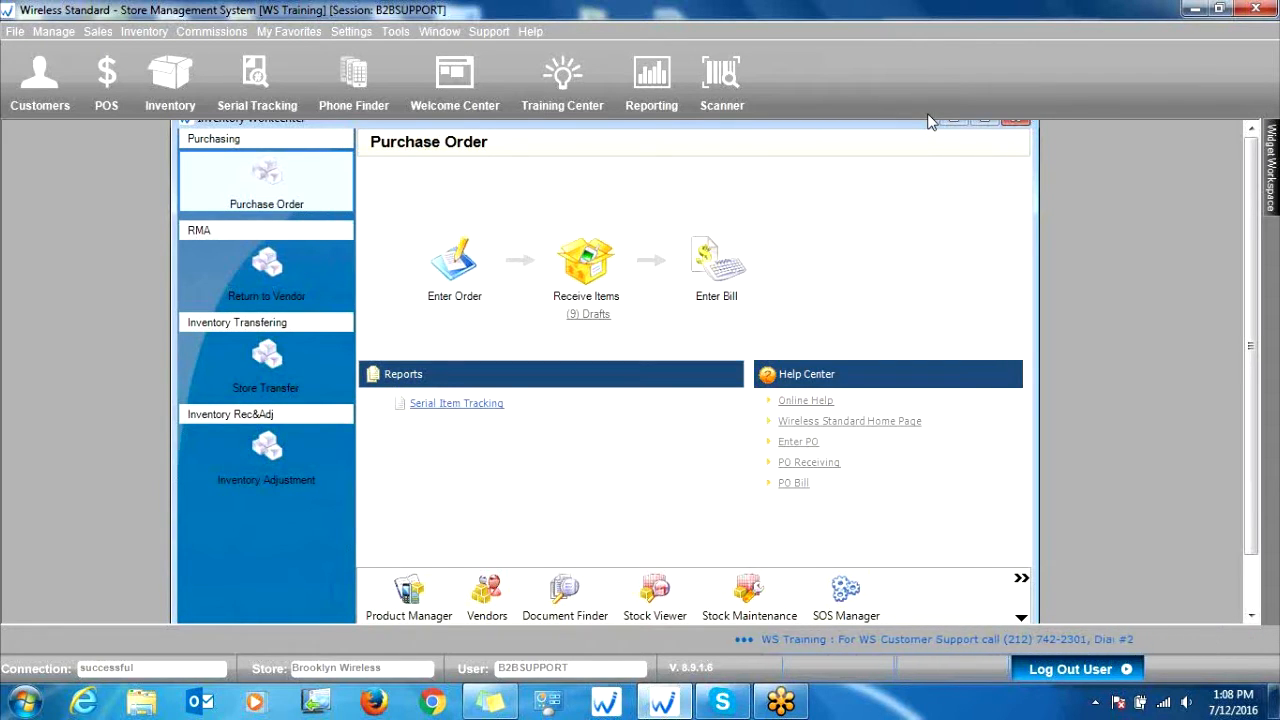
click(588, 272)
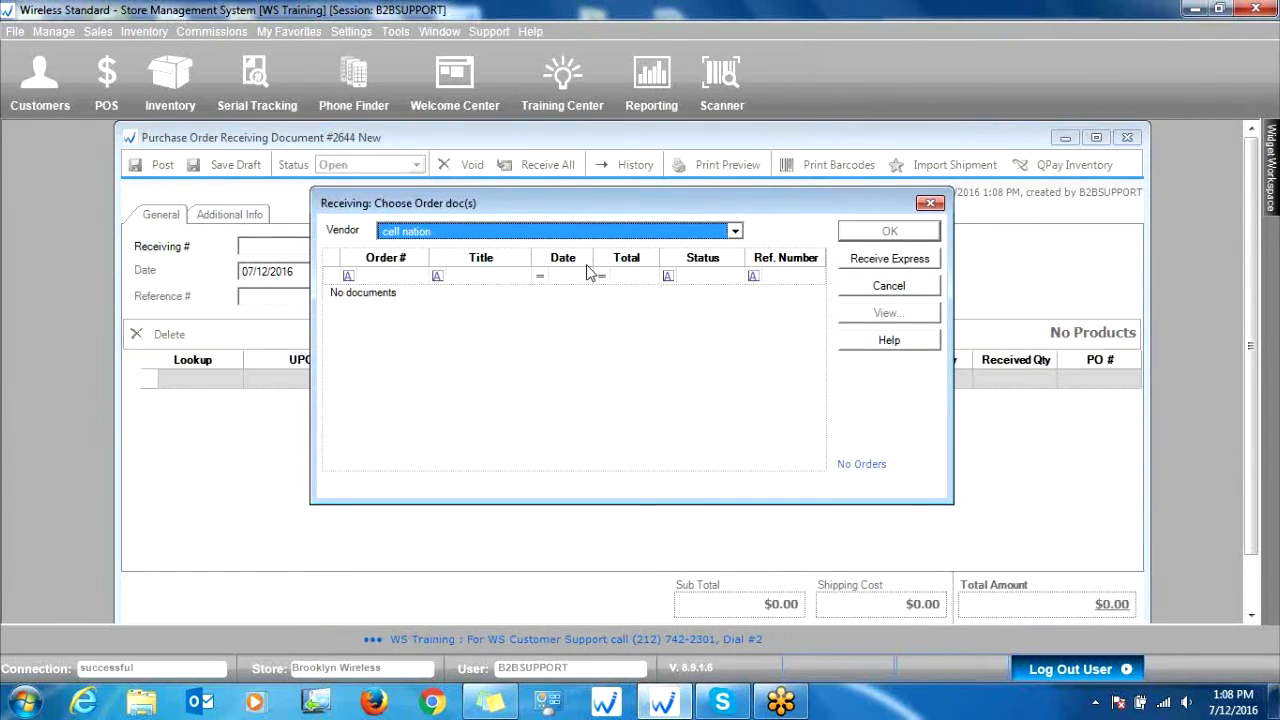
Choose alpha comm as the vendor, use Receive Express, and maximize the receiving document.
click(735, 231)
drag(738, 264, 738, 263)
click(679, 263)
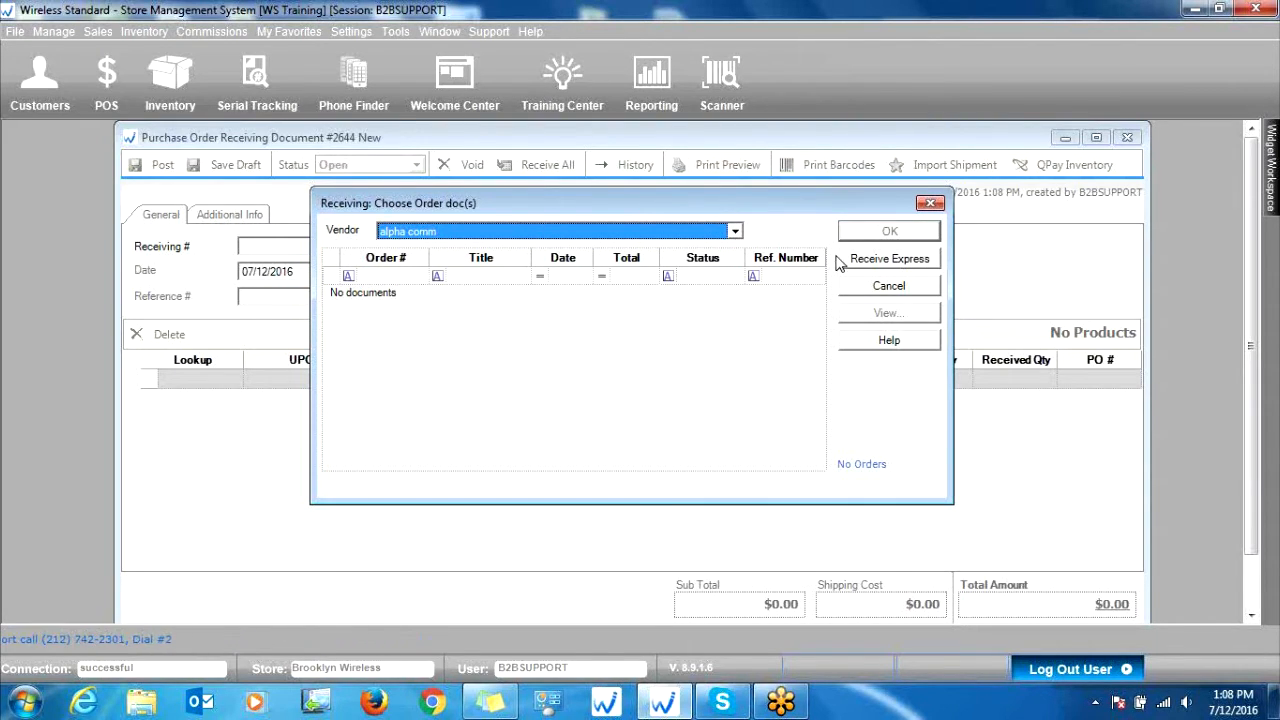
click(907, 265)
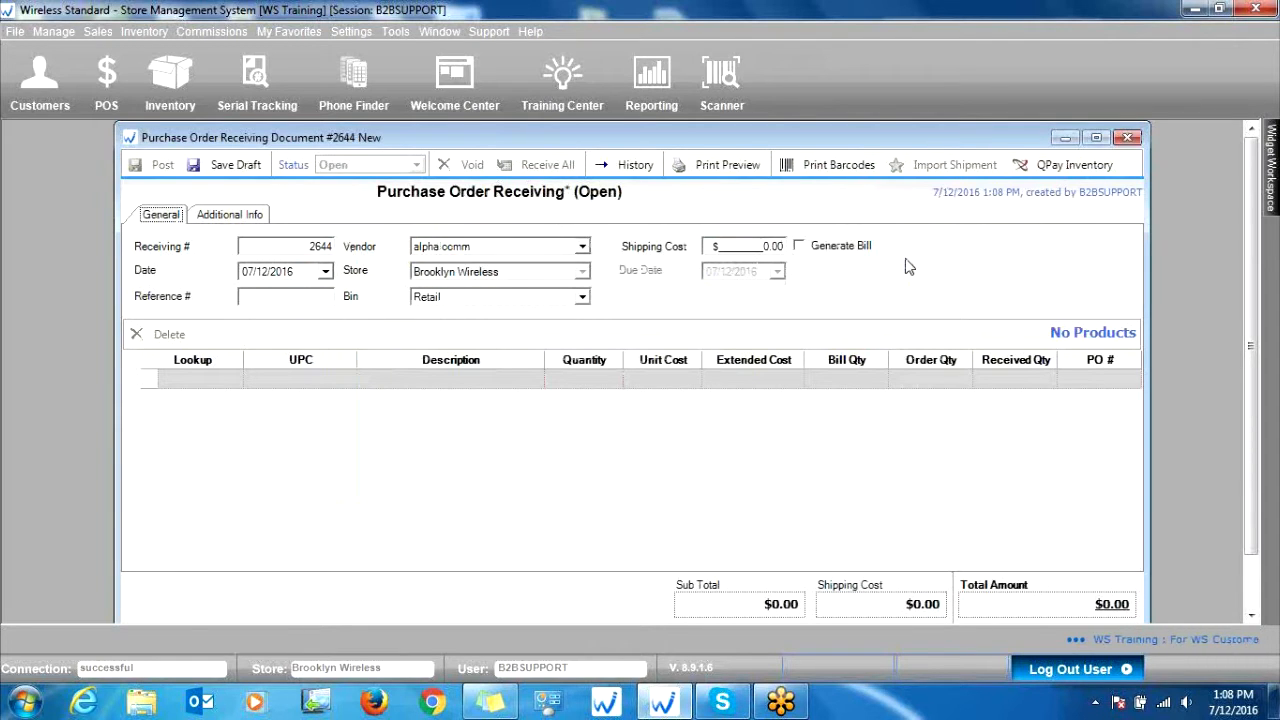
drag(889, 134, 872, 130)
double_click(872, 133)
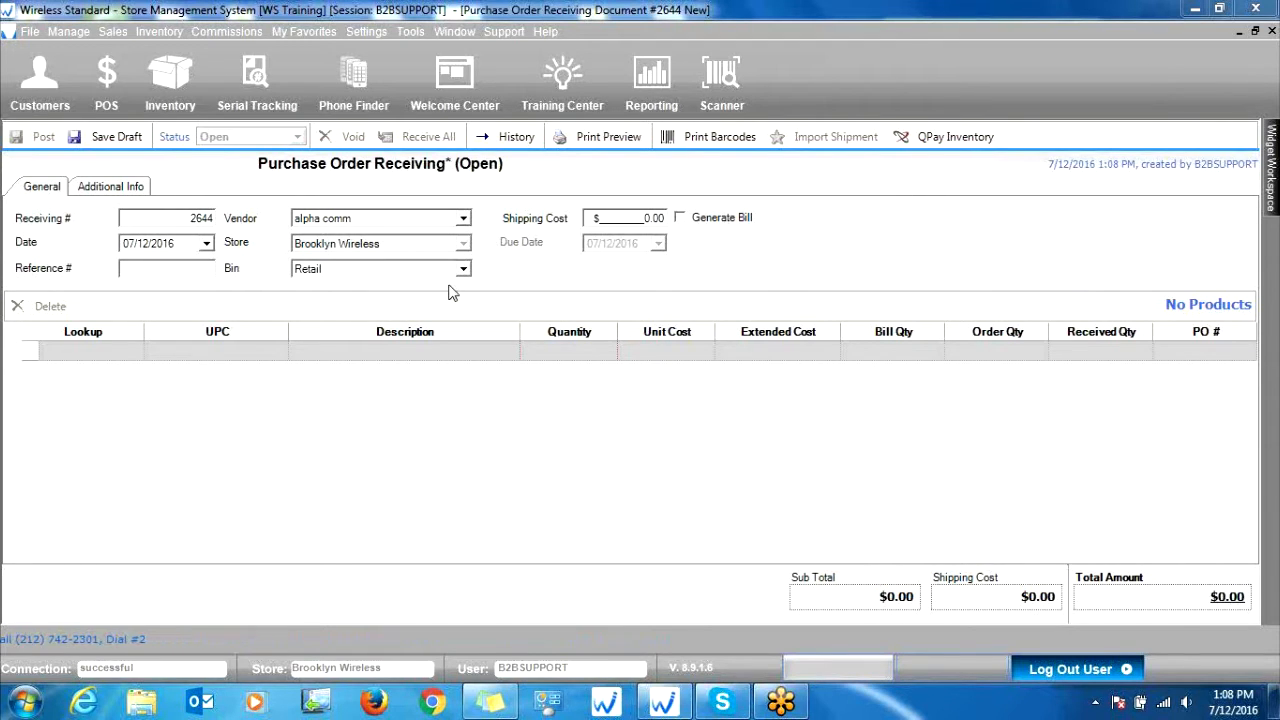
Look up "case" in the first product line and add product 1003, iPhone 5 Case-Michael Kors.
click(116, 351)
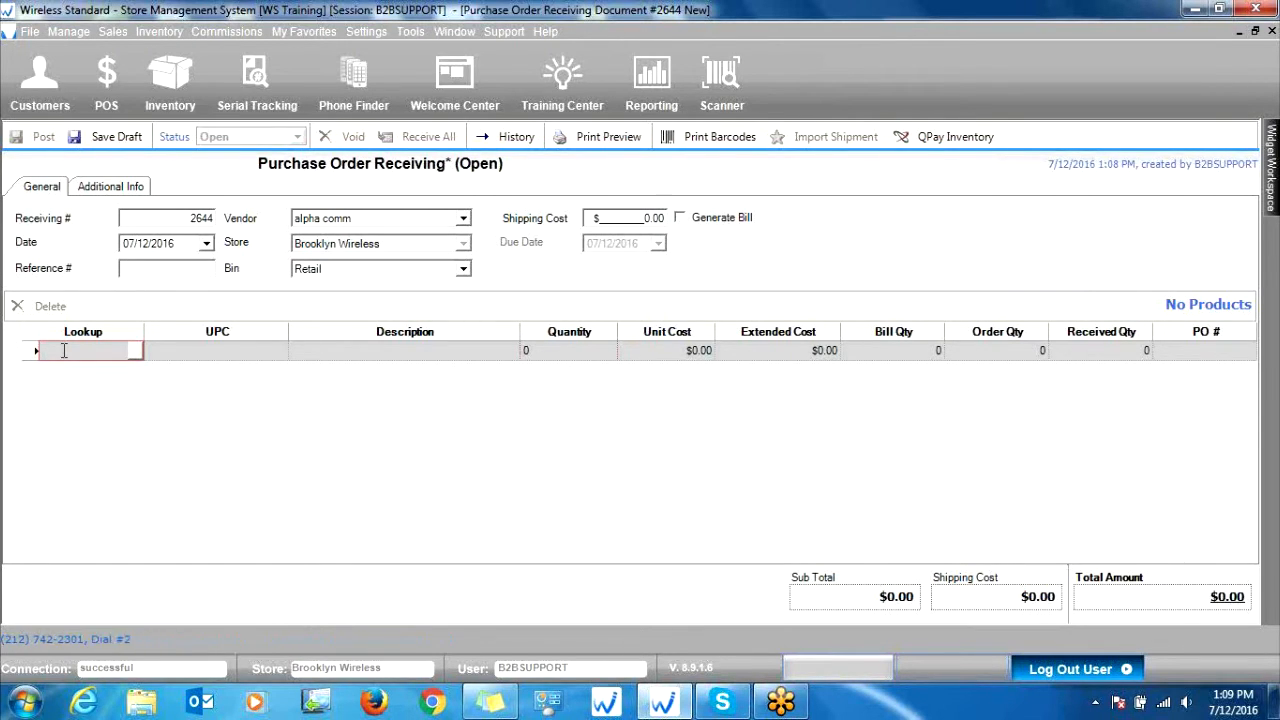
text(cas)
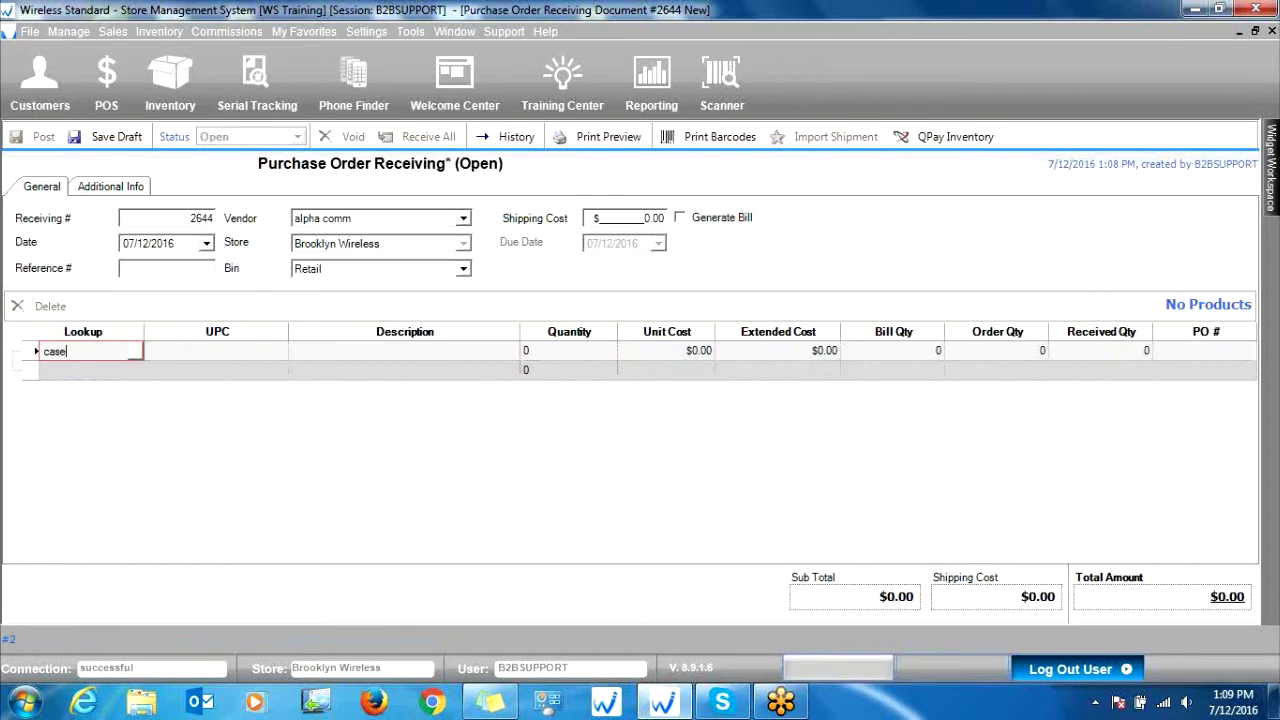
text(e)
key(Return)
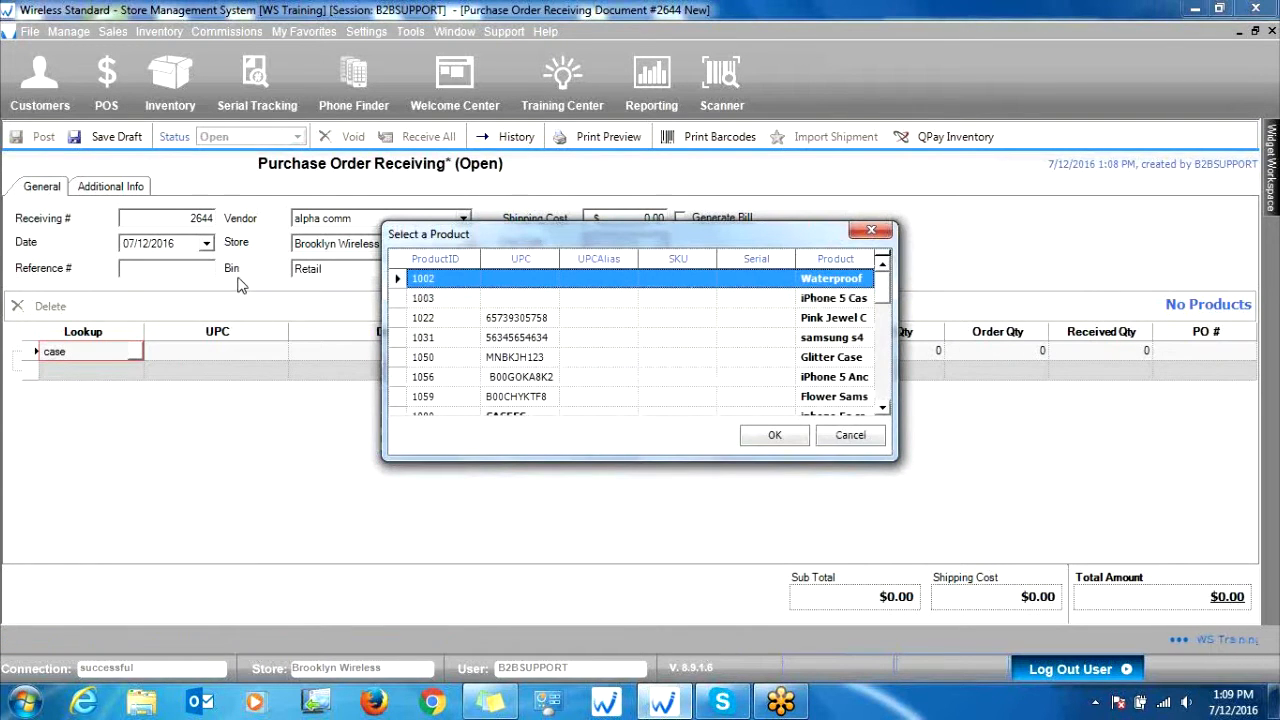
drag(893, 347, 961, 345)
drag(844, 227, 789, 230)
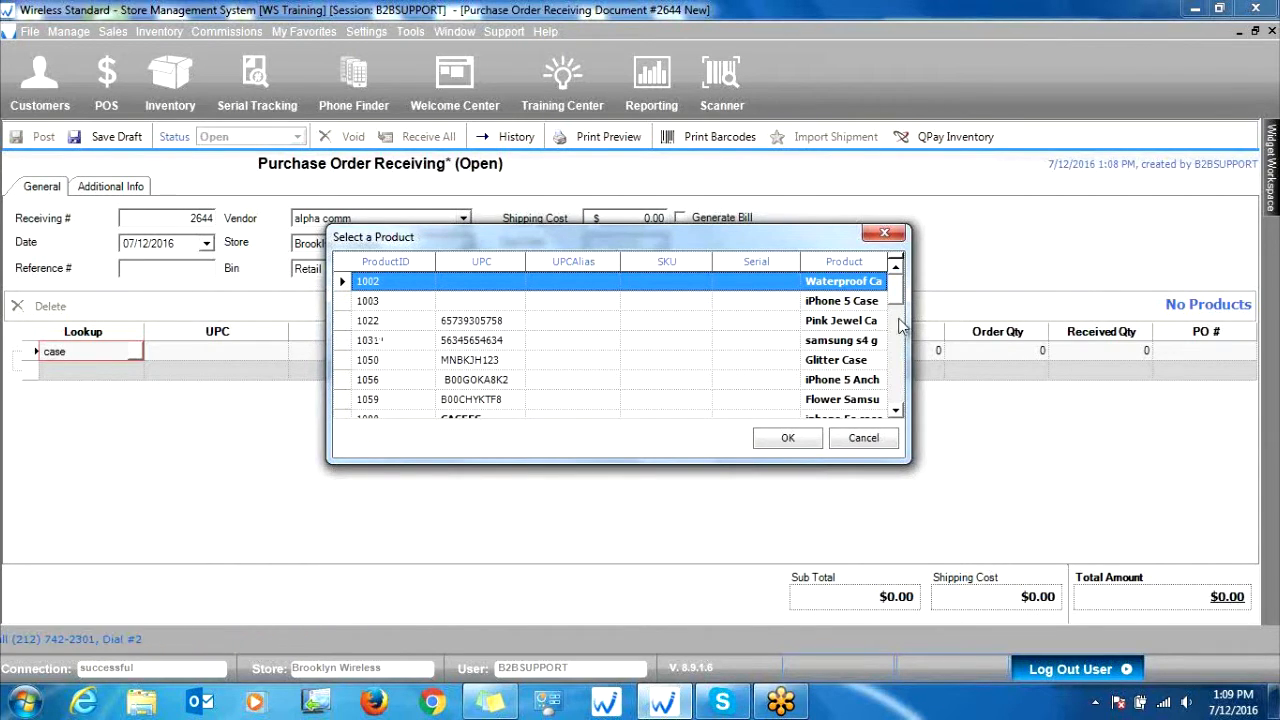
drag(903, 316, 953, 316)
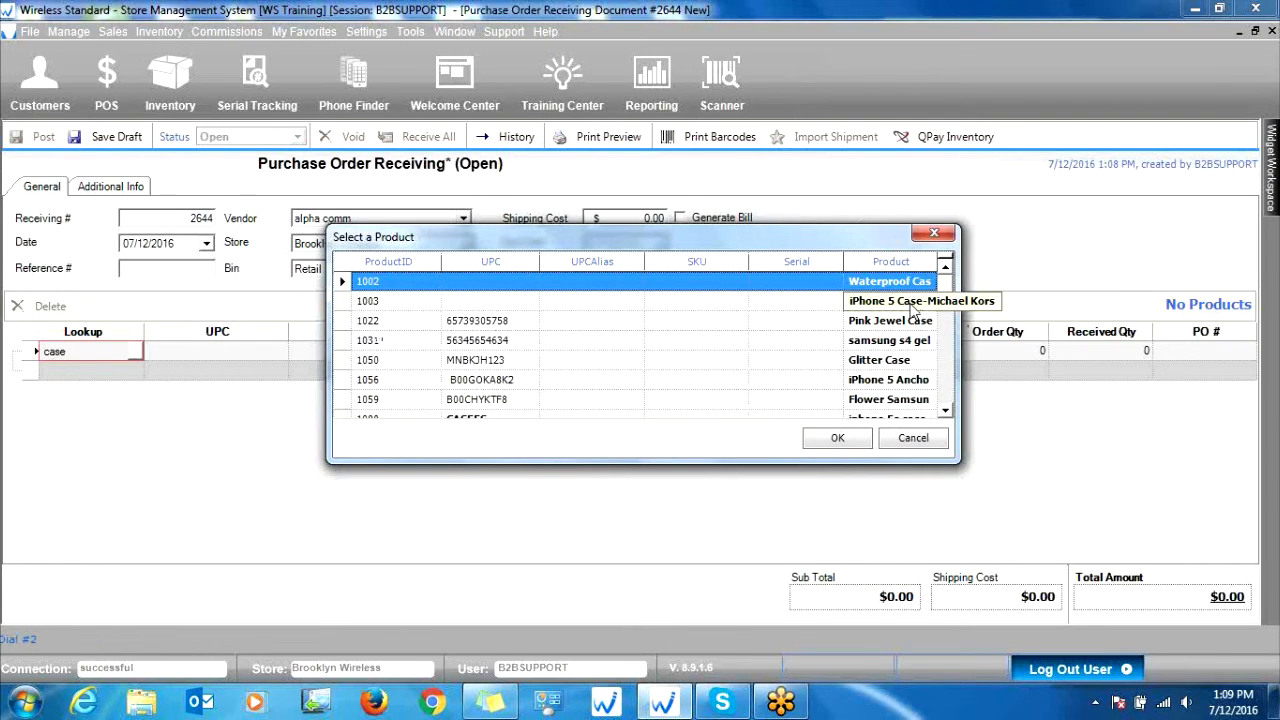
click(912, 303)
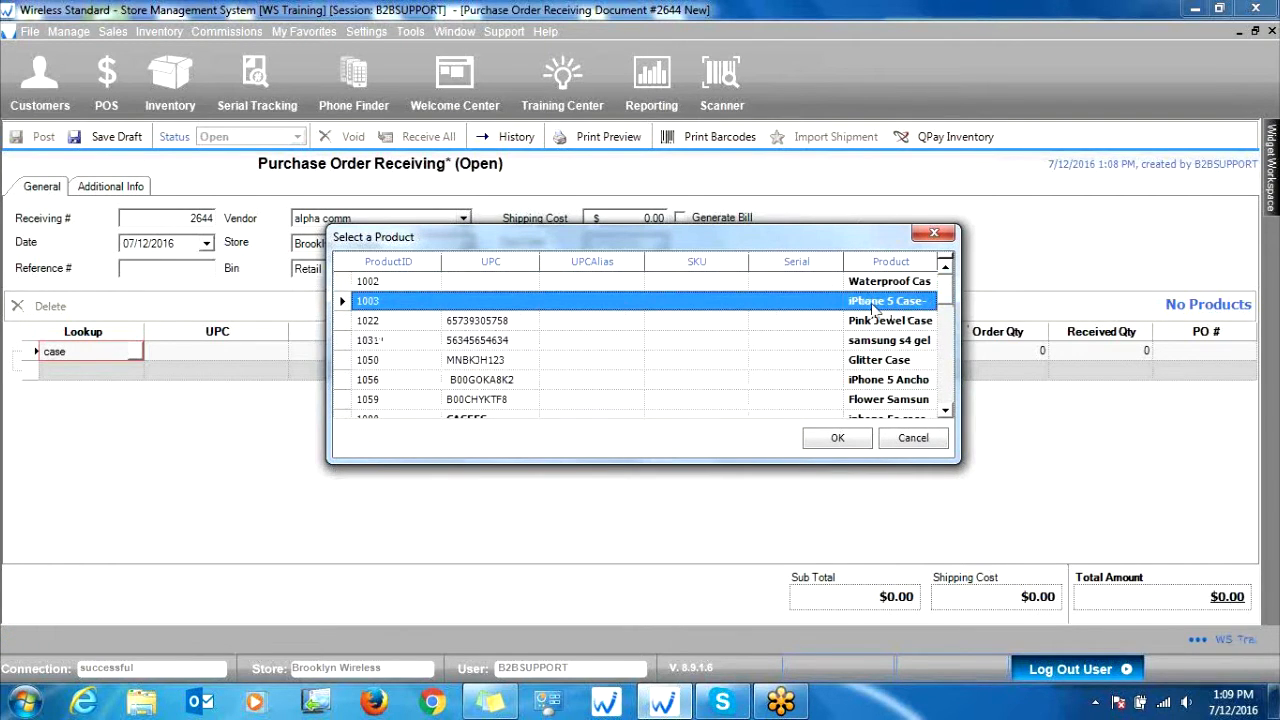
double_click(874, 304)
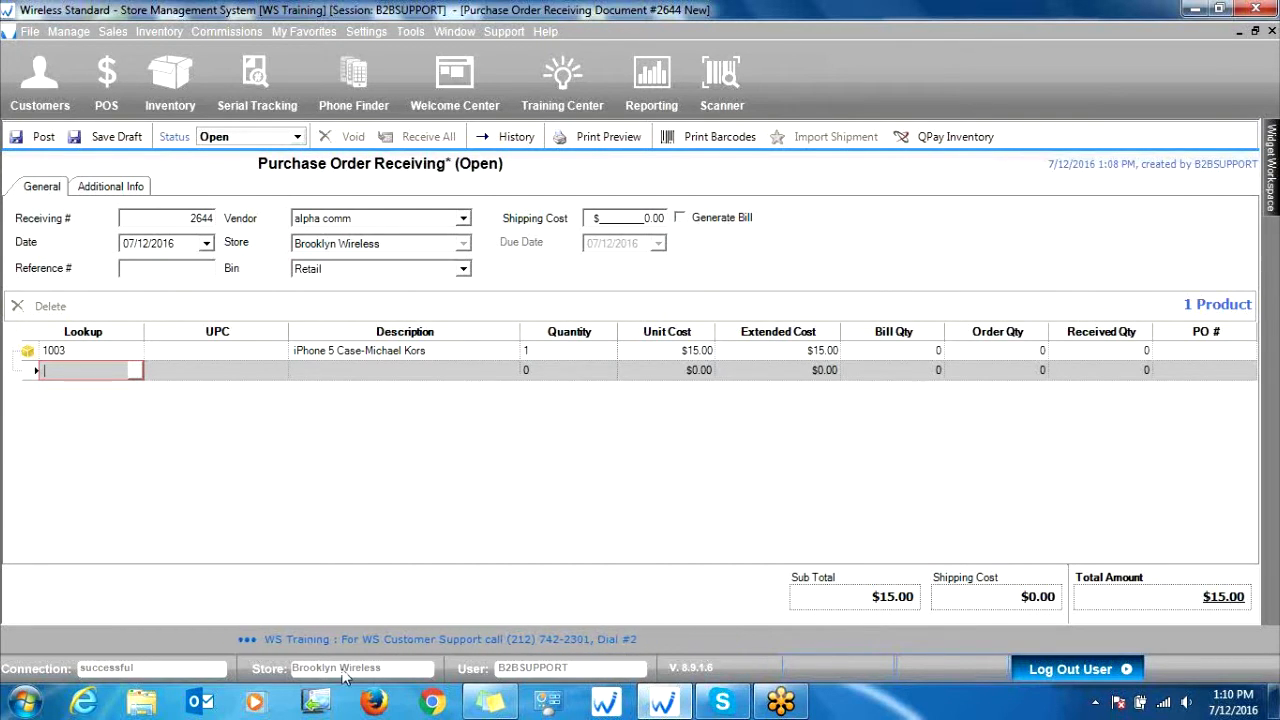
Set the iPhone 5 case line to a quantity of 5 and a unit cost of $10.00.
click(586, 349)
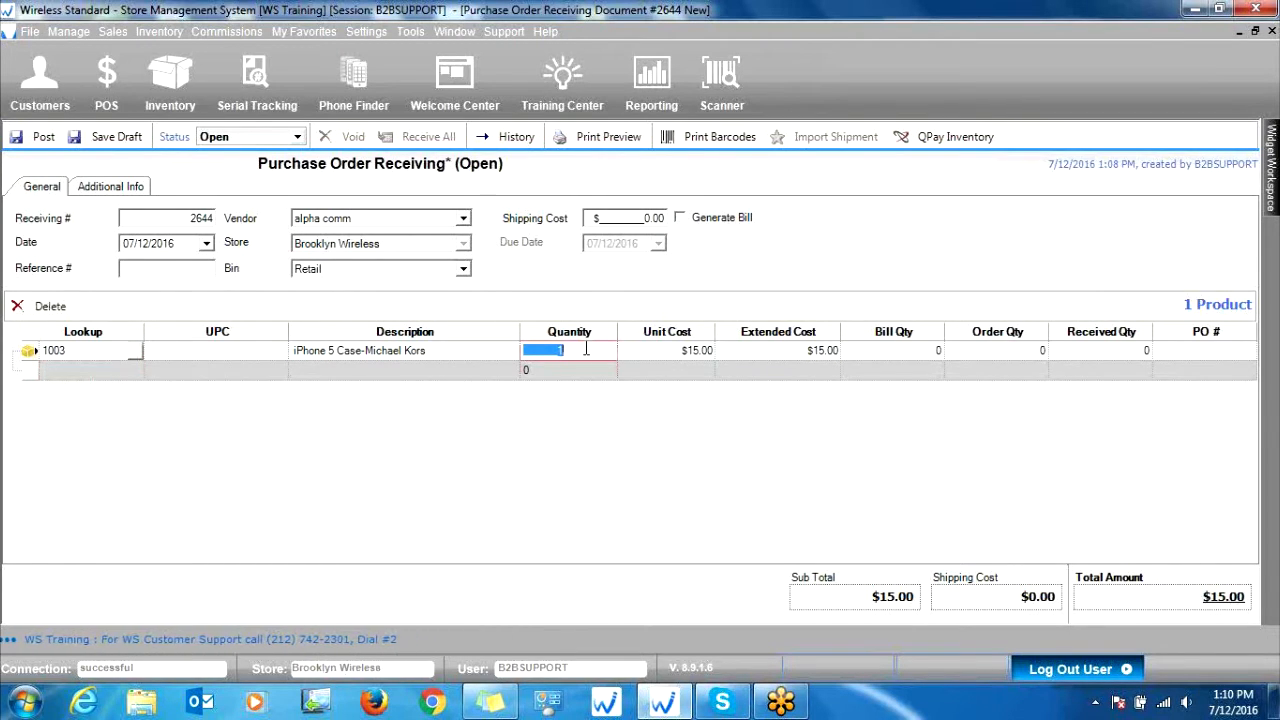
text(5)
key(Tab)
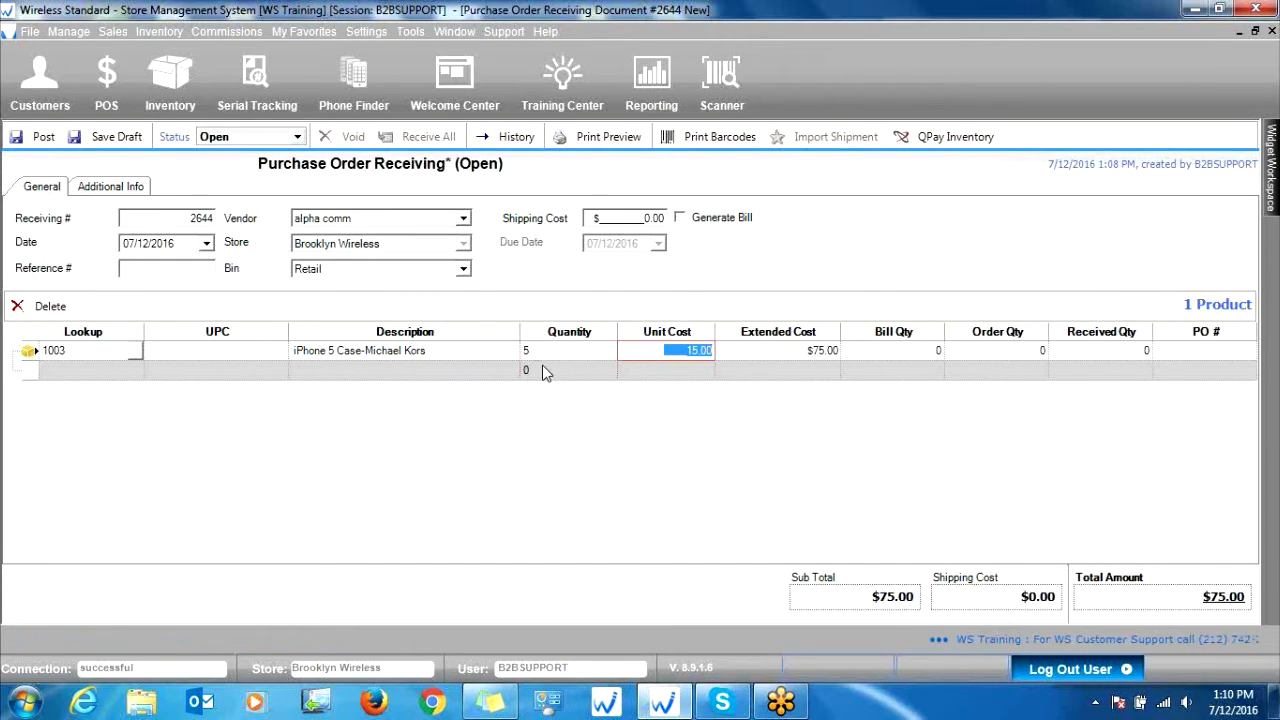
click(699, 351)
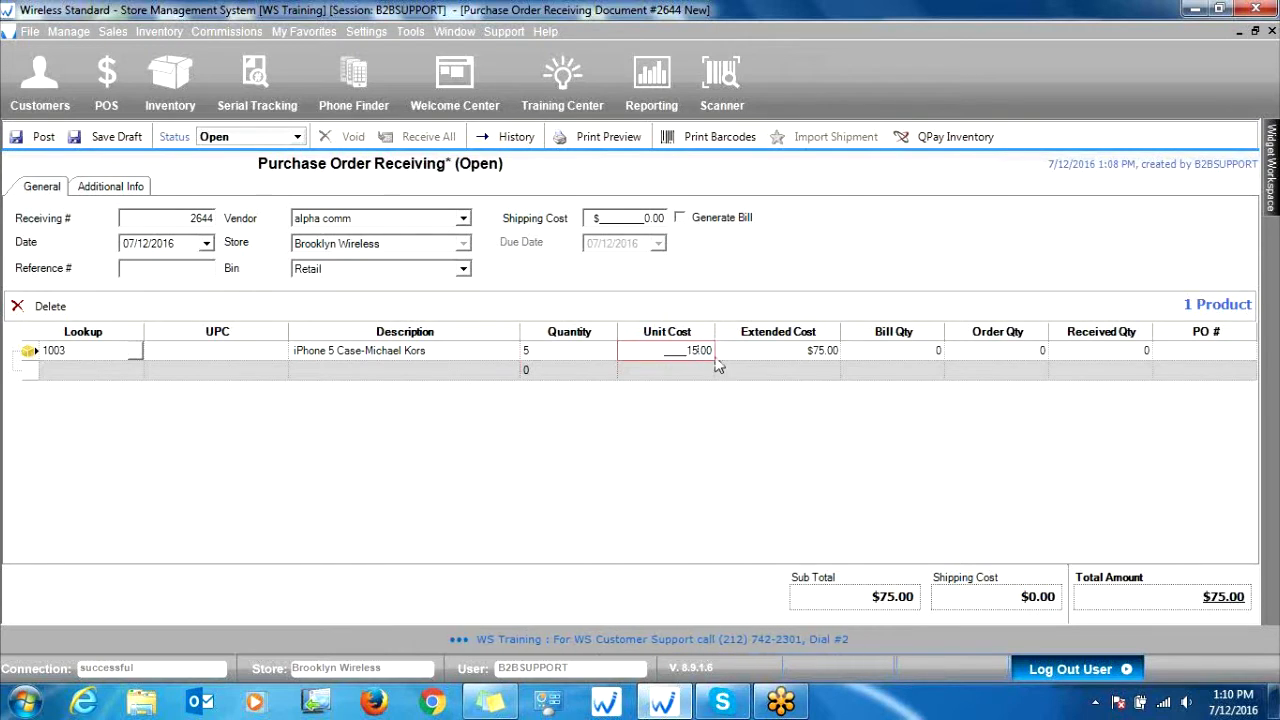
key(BackSpace)
text(0)
key(Return)
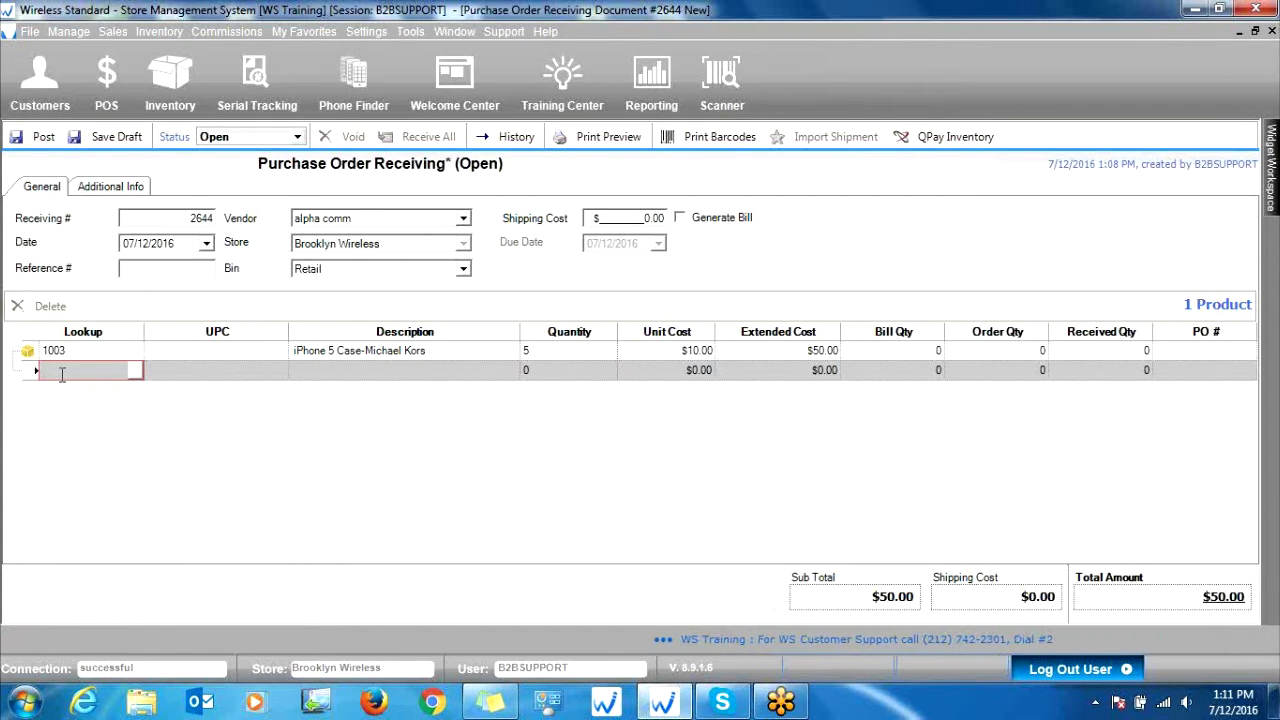
Add product 1007, Samsung Galaxy S III, and restore and reposition the Serial Inventory Scanner in front of the receiving document.
text(1007)
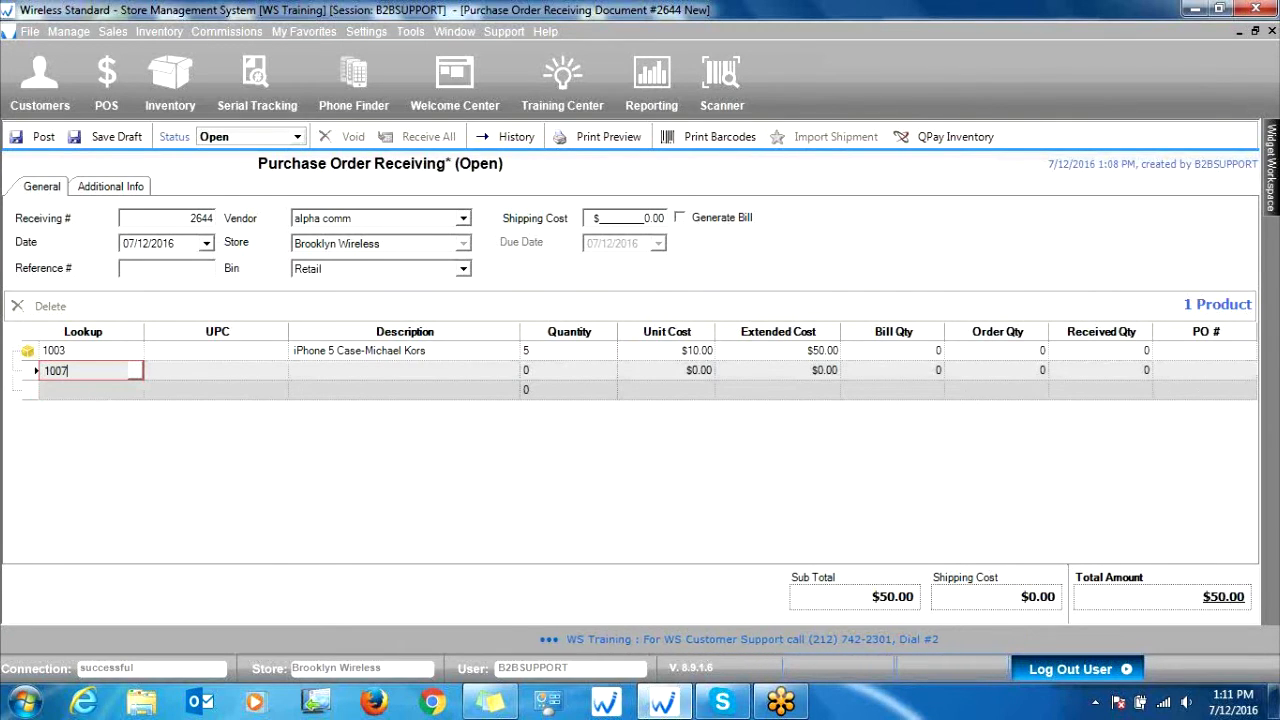
key(Return)
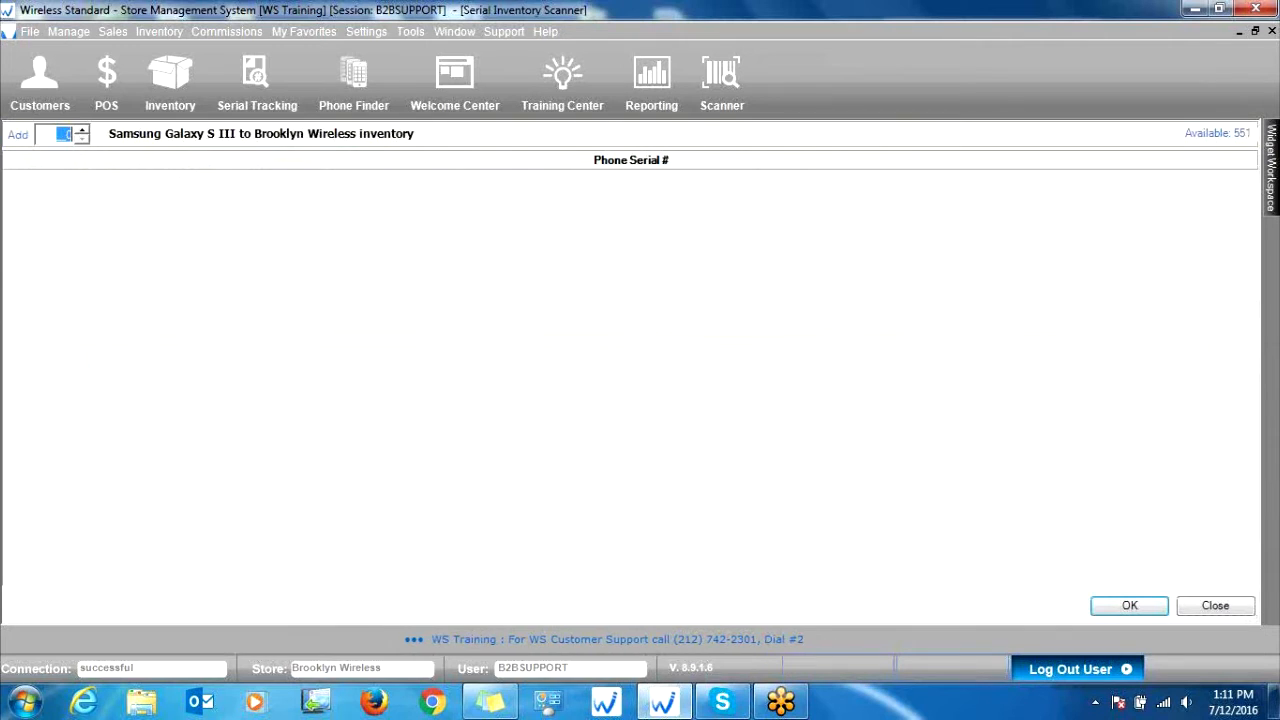
click(1256, 31)
drag(322, 183, 710, 202)
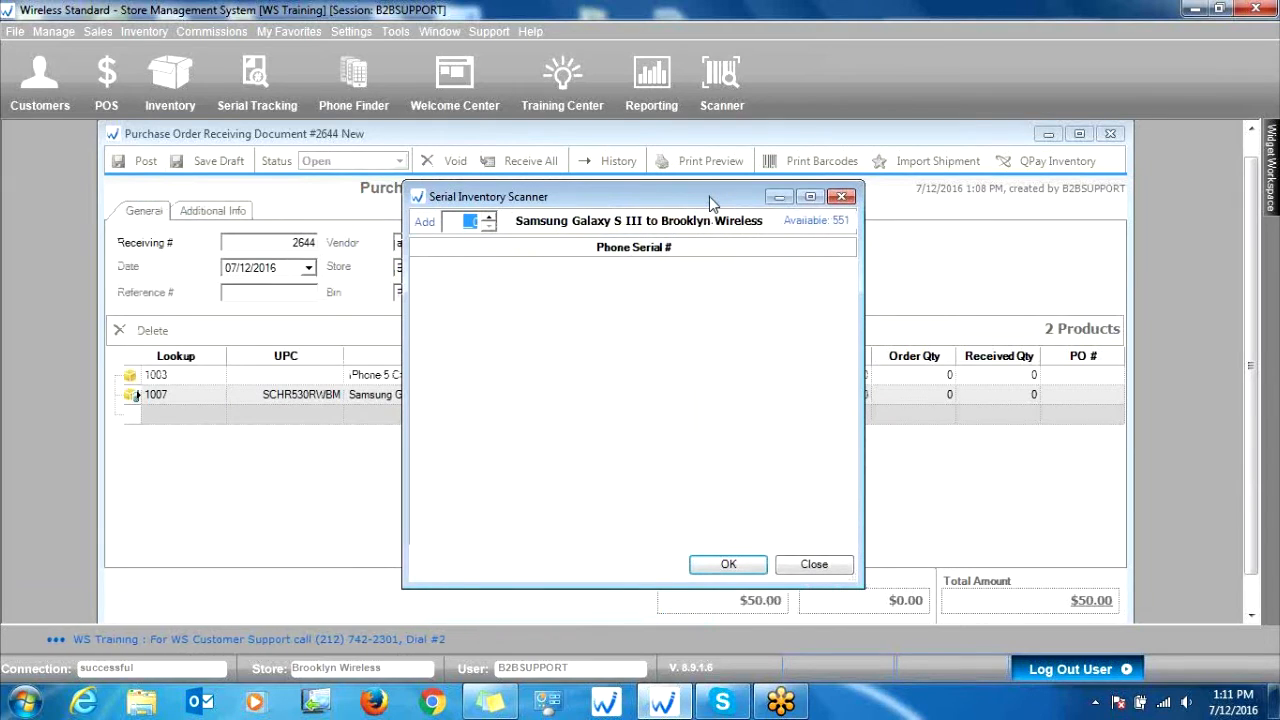
drag(709, 196, 752, 209)
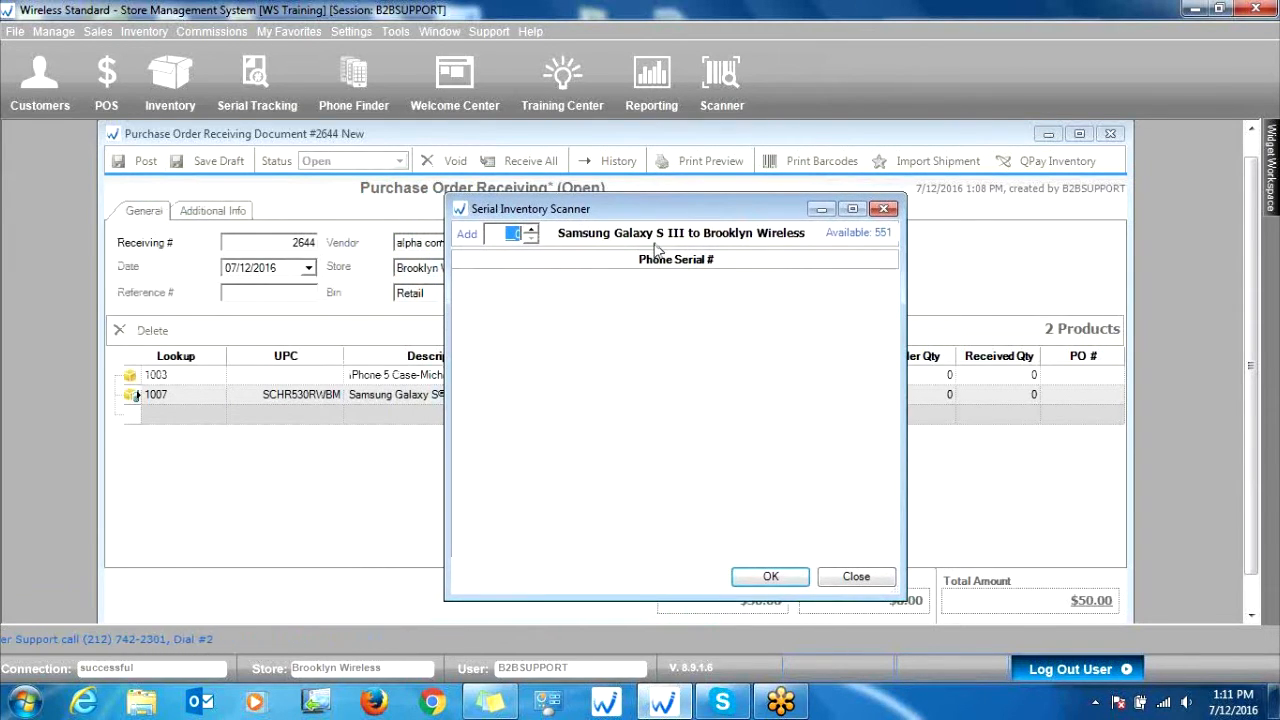
drag(668, 214, 639, 219)
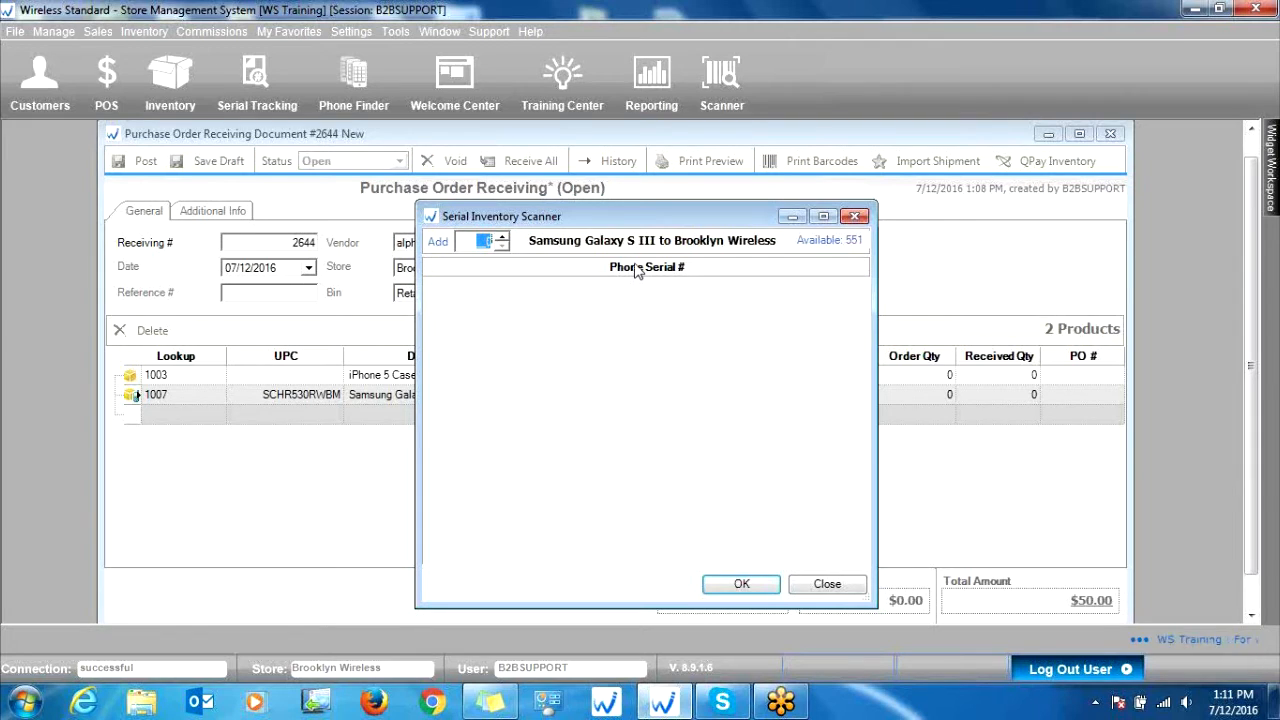
drag(624, 229, 302, 450)
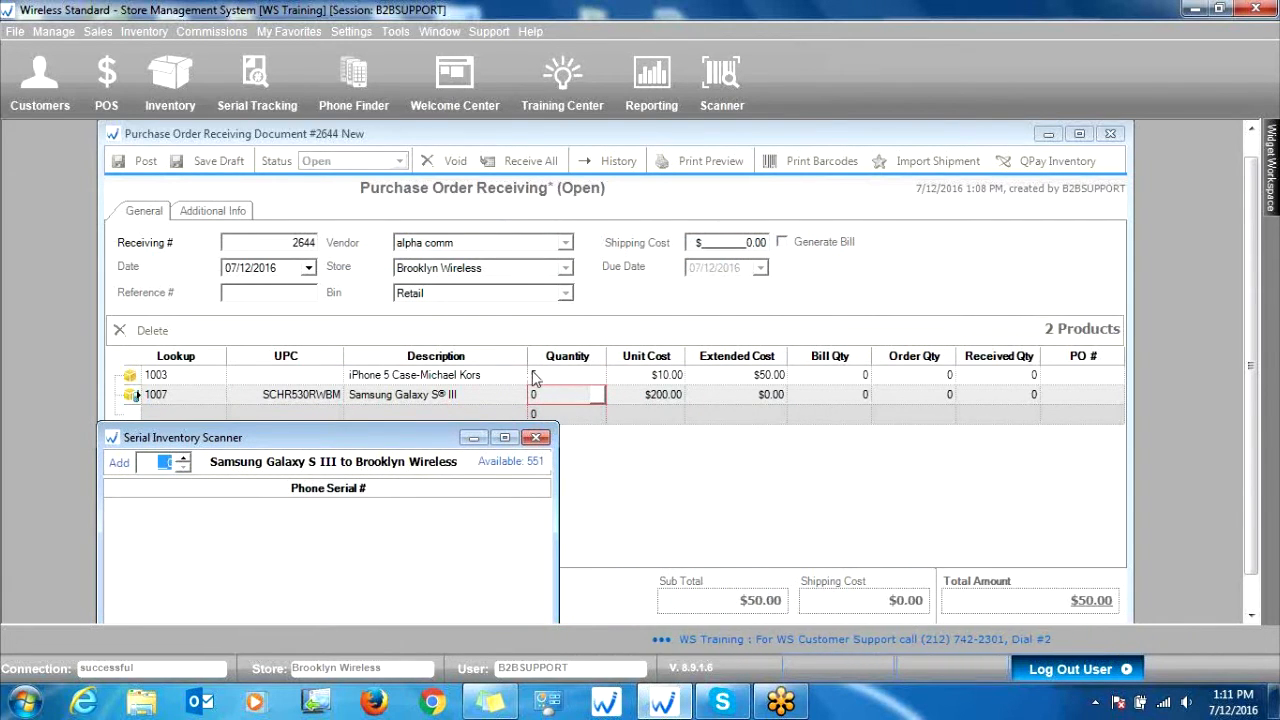
drag(430, 437, 600, 221)
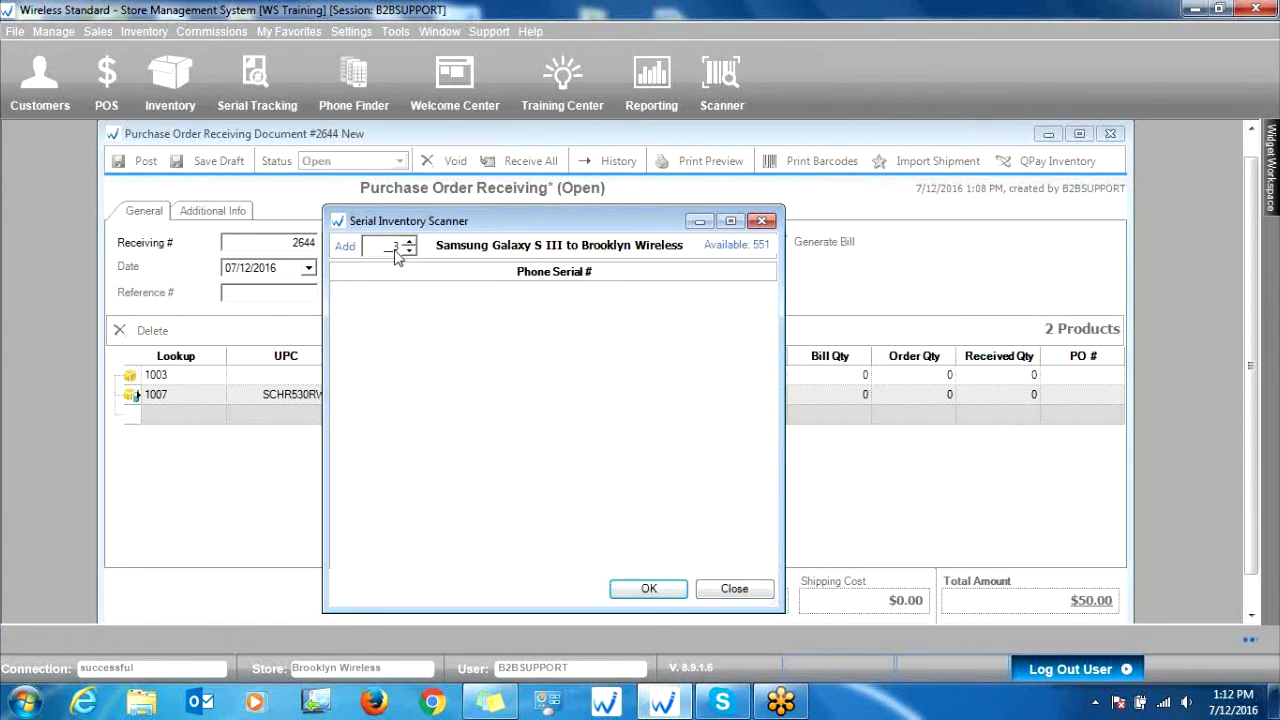
key(Return)
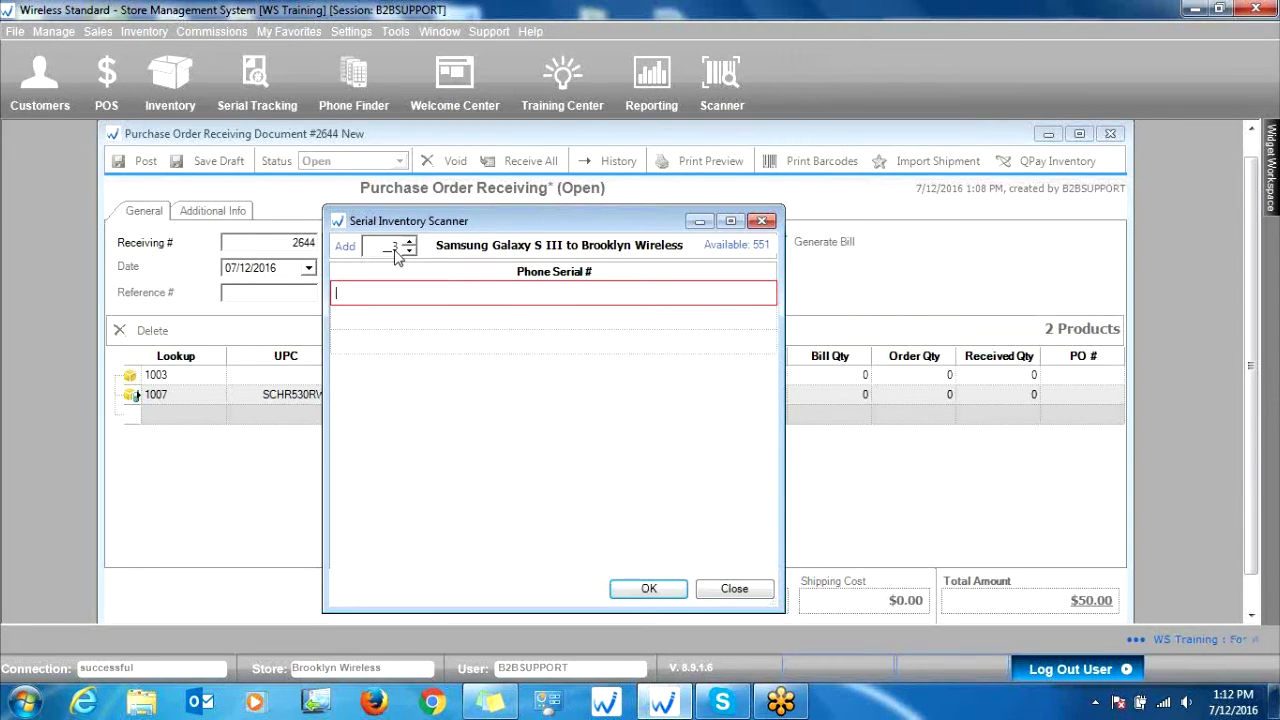
key(Return)
text(185659813698136598531)
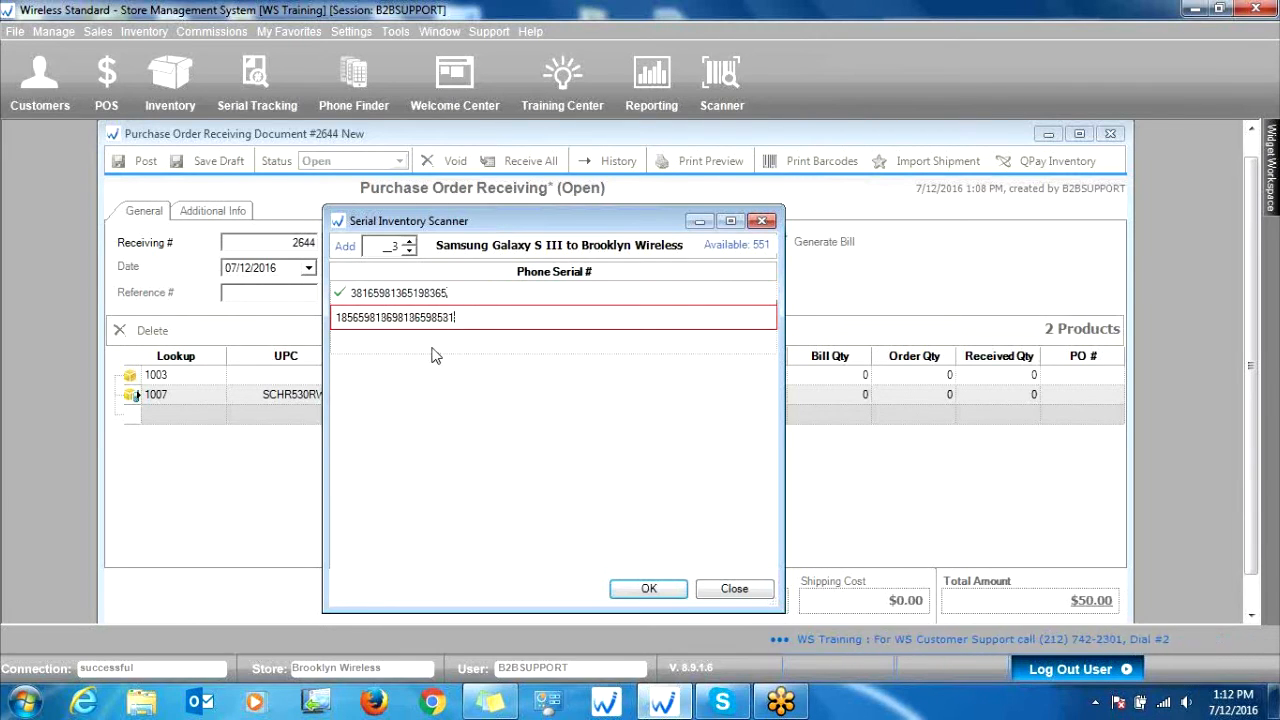
key(Return)
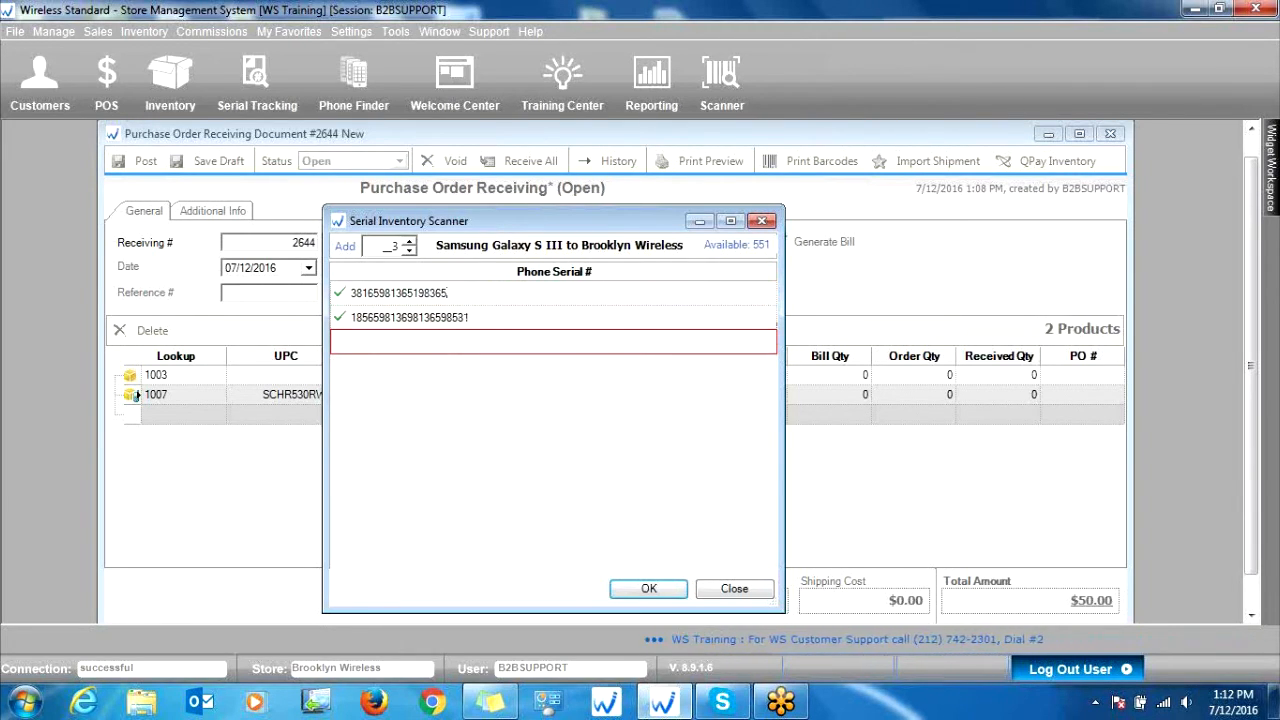
text(198356913865139856318956)
key(Return)
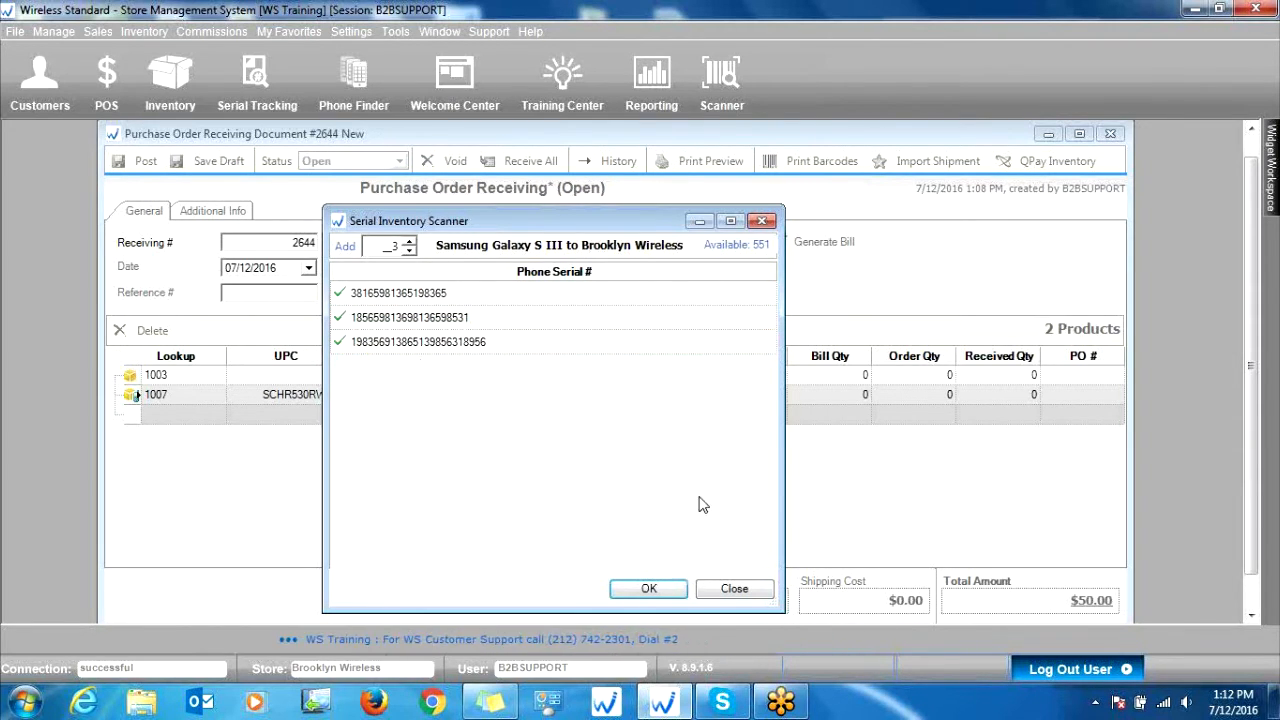
click(648, 589)
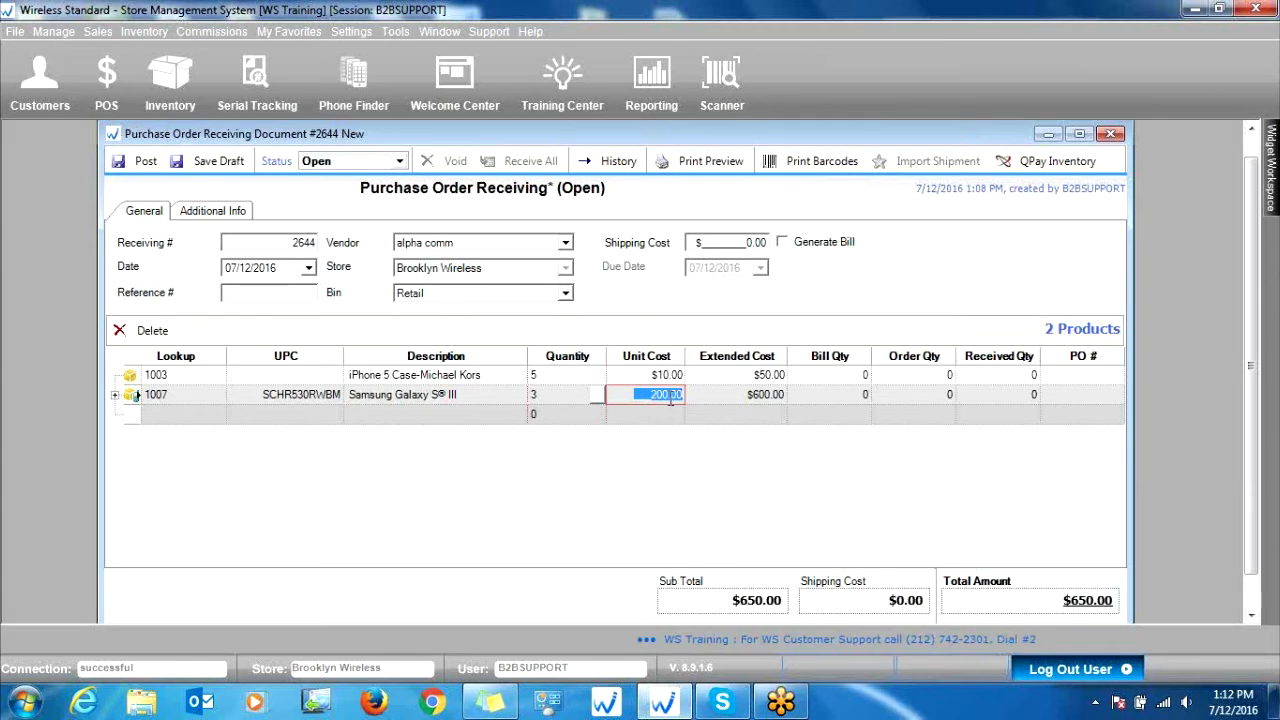
click(115, 396)
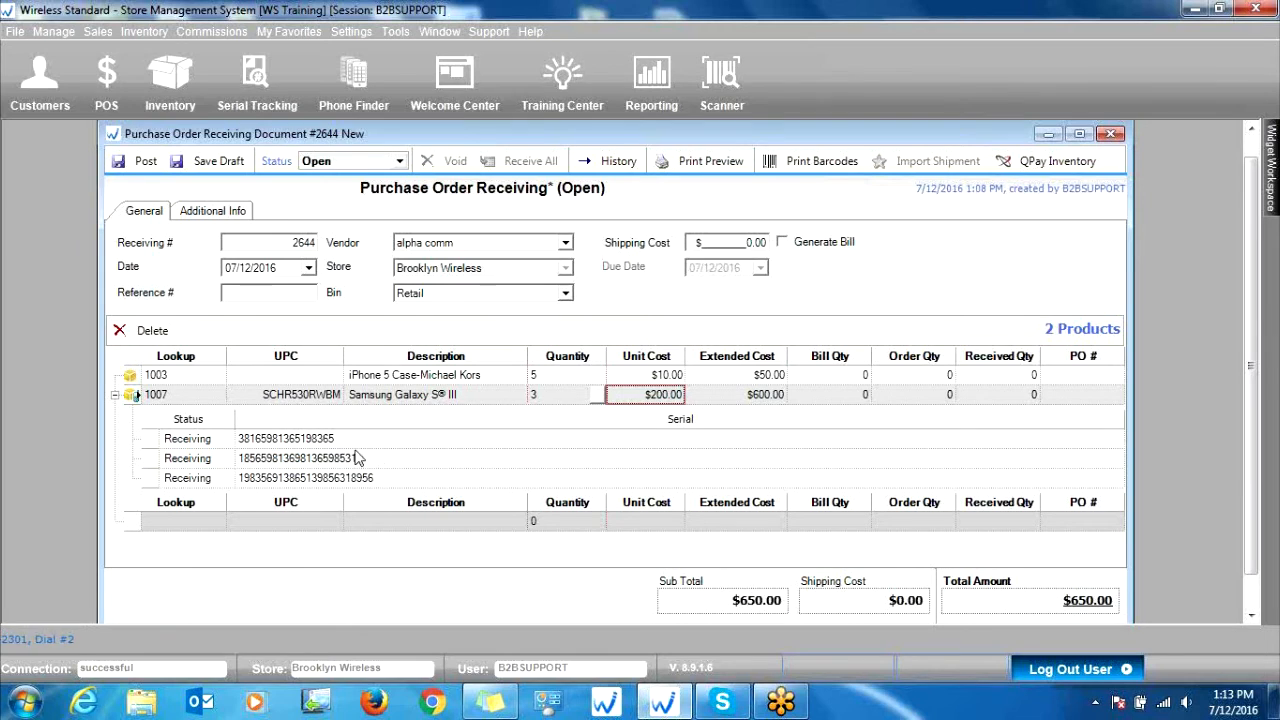
click(115, 395)
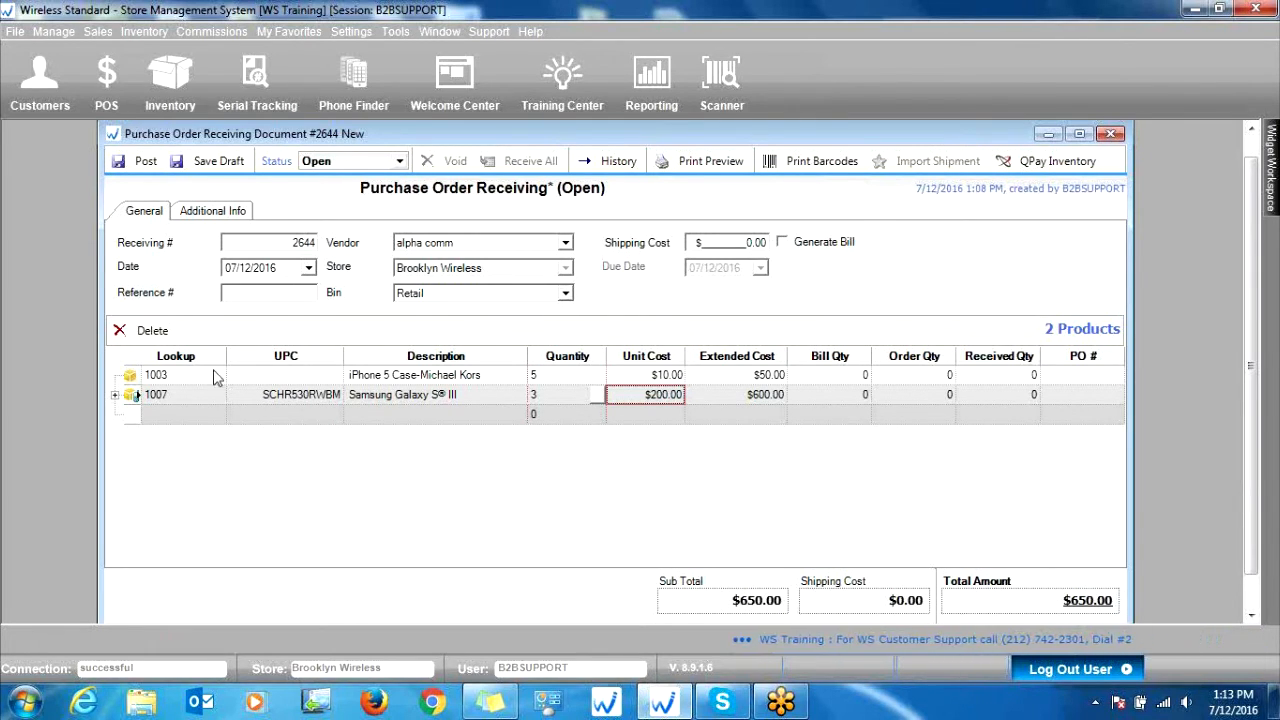
Leave the Samsung line and save the purchase order receiving document as a draft.
click(163, 414)
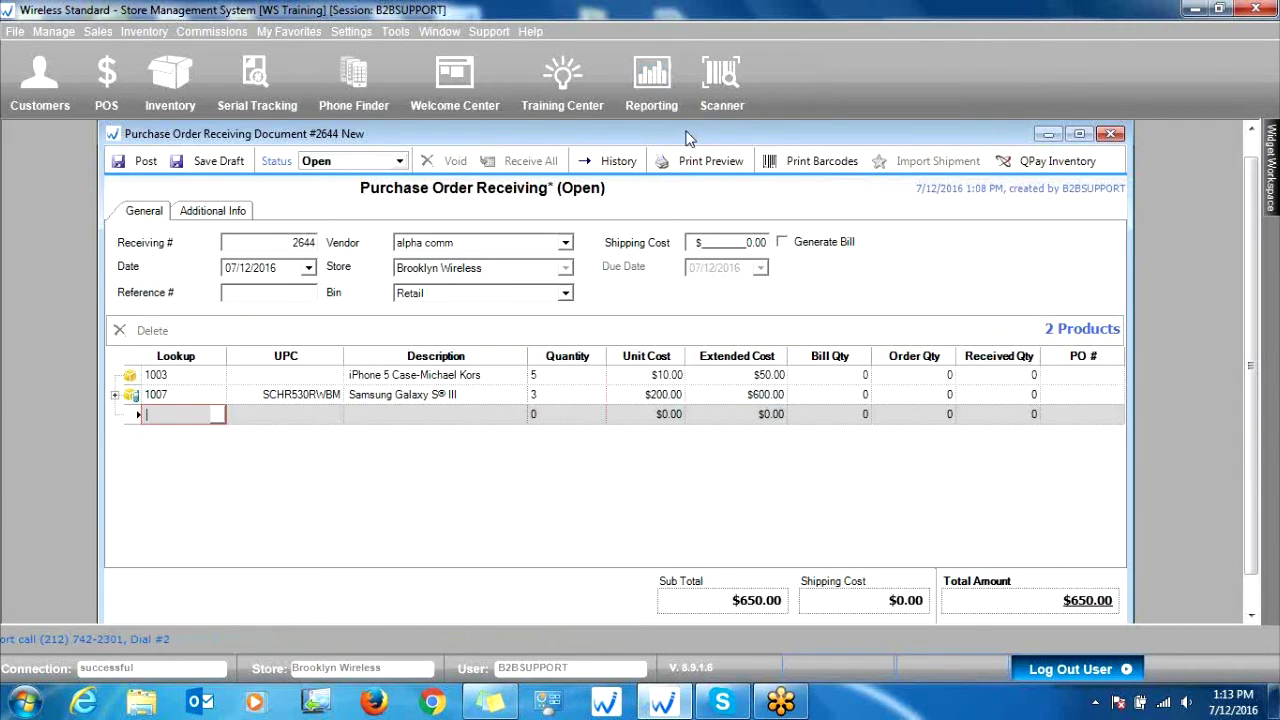
drag(682, 133, 664, 132)
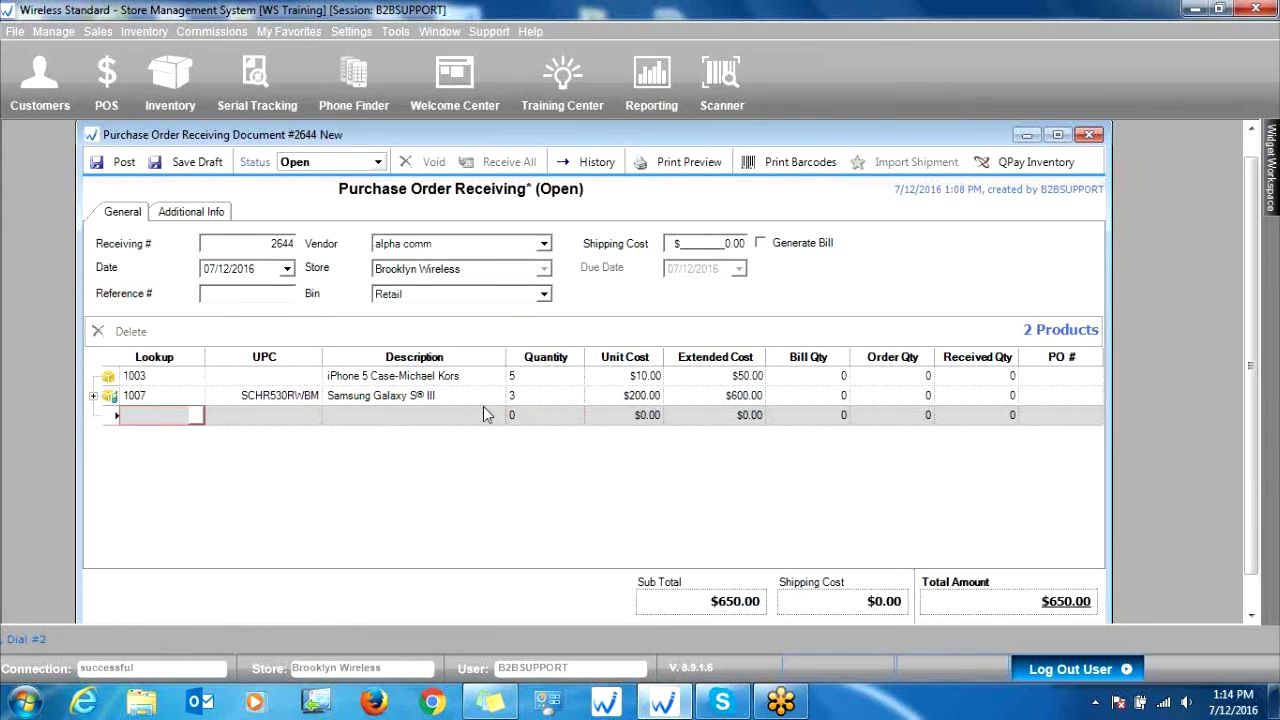
click(199, 163)
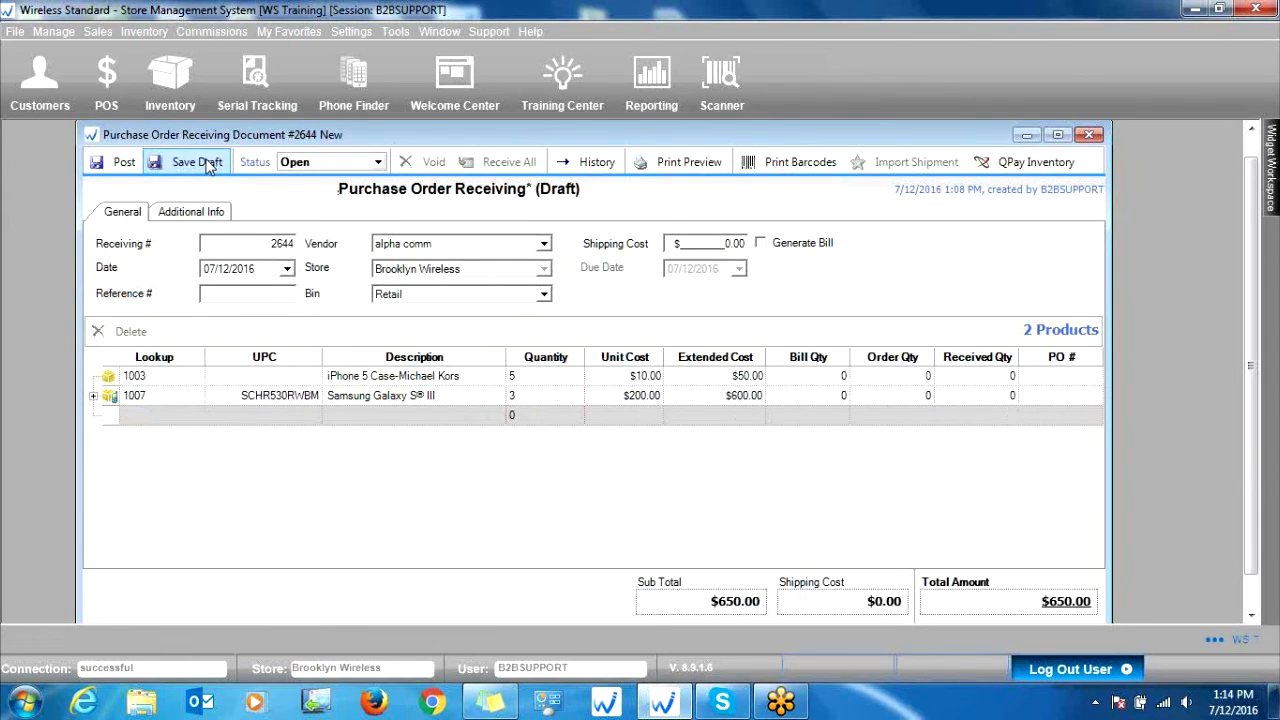
Close the save confirmation and reopen the alpha comm receiving draft dated 07/12/2016 from the saved receiving drafts.
click(726, 407)
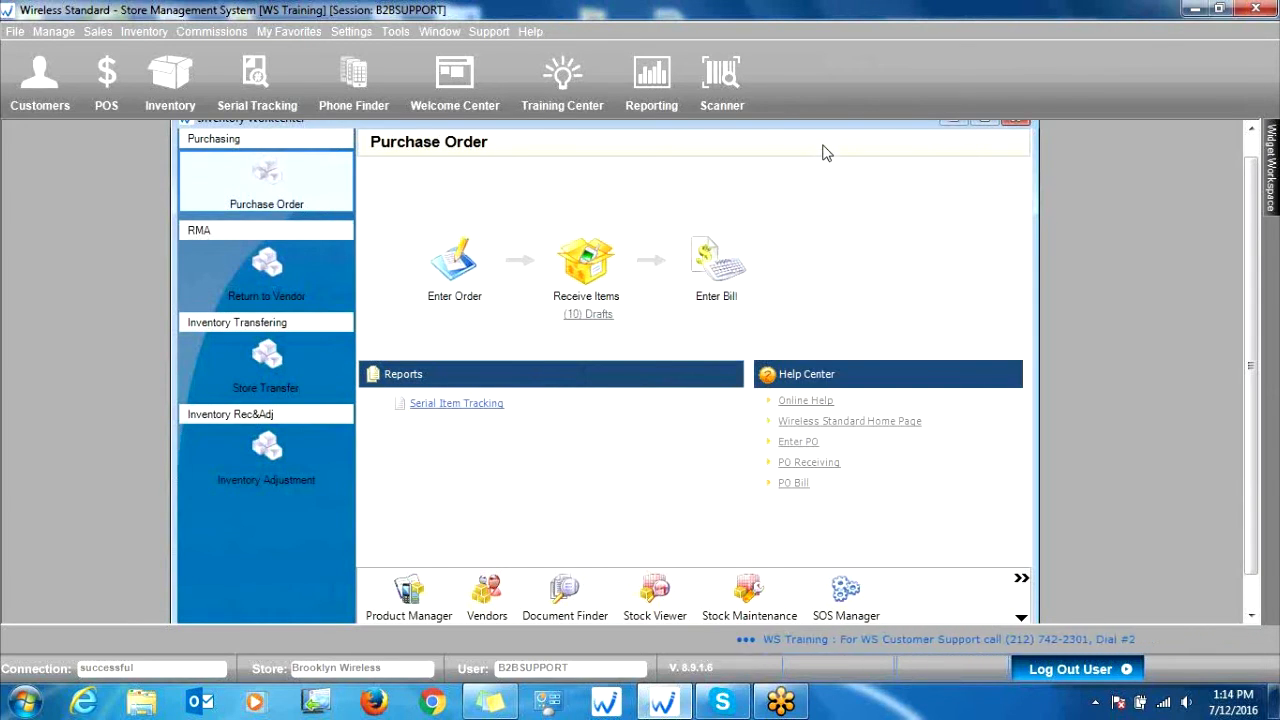
click(590, 316)
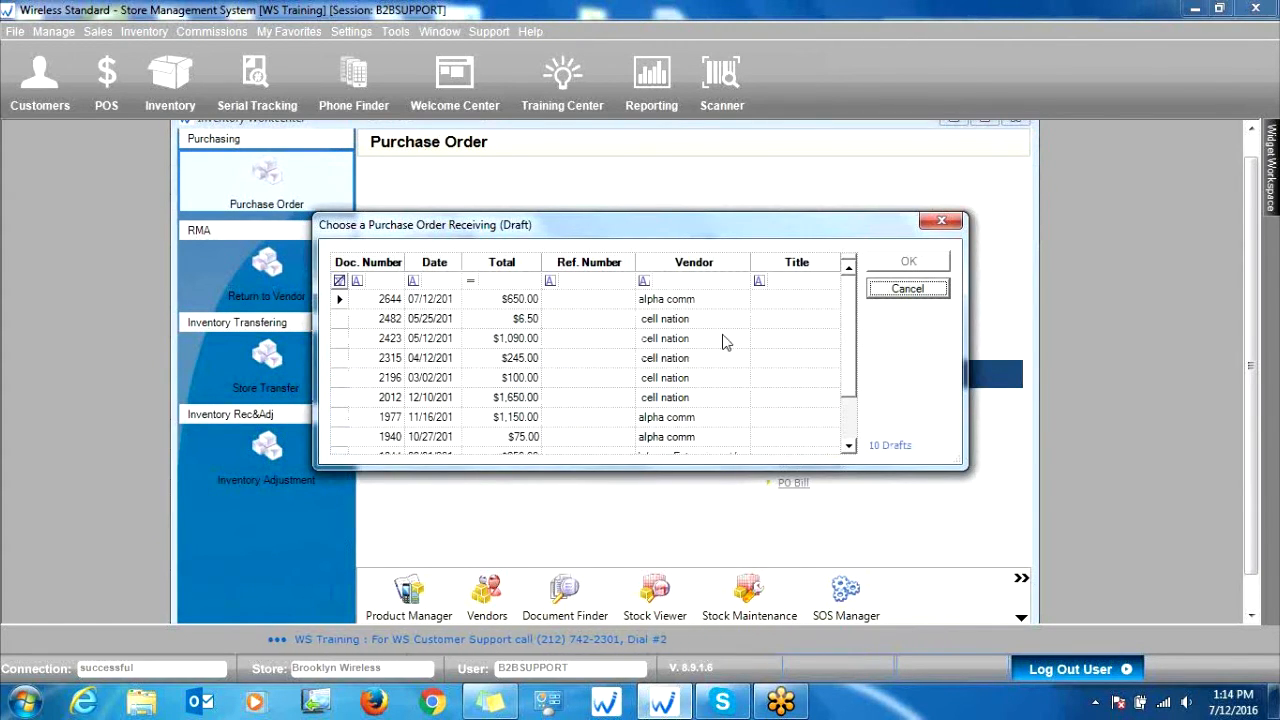
mouse_move(849, 298)
mouse_down()
mouse_move(849, 354)
mouse_move(841, 296)
mouse_up()
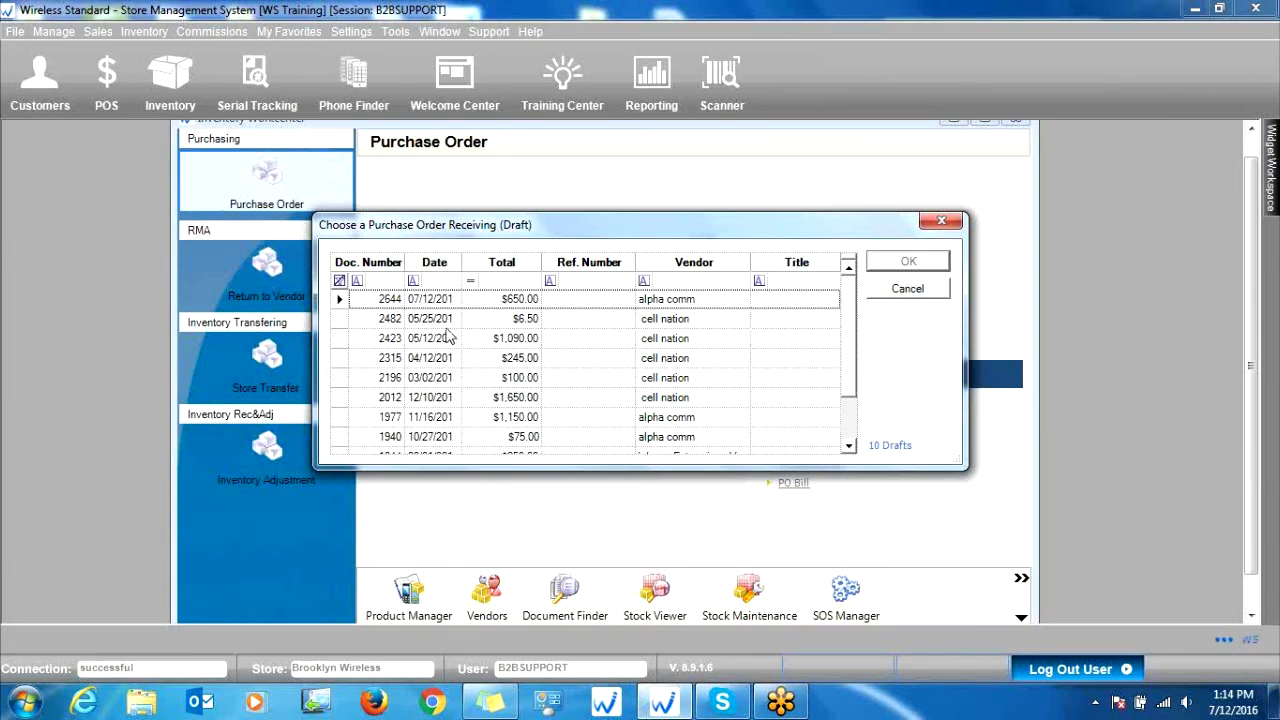
click(447, 303)
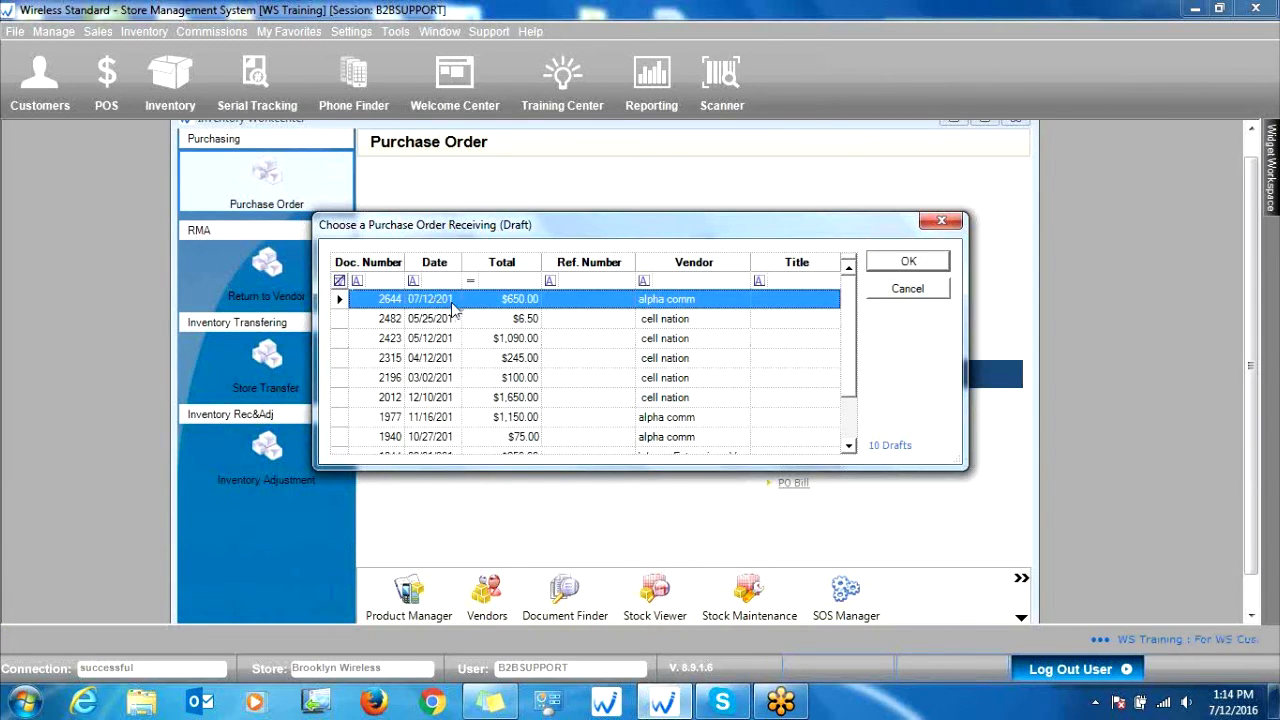
double_click(697, 304)
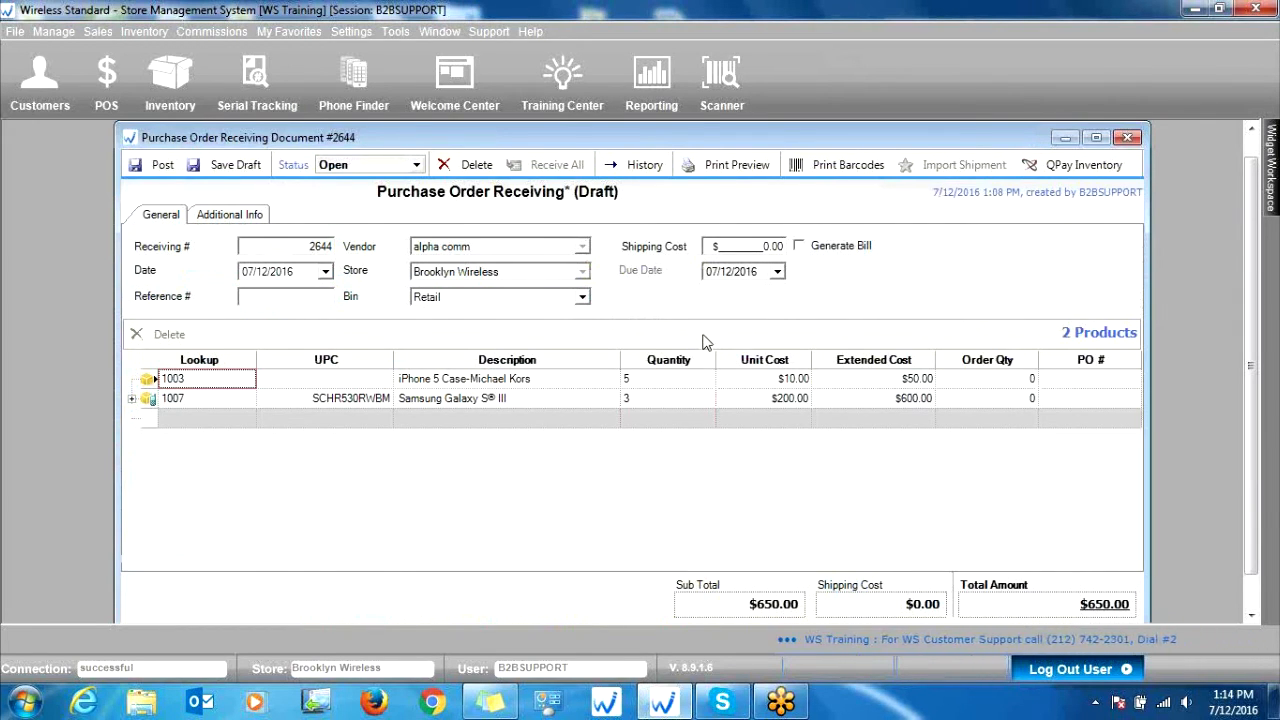
Post the purchase order receiving document, declining to continue in the QPay Inventory Management System, and close the save confirmation.
drag(797, 134, 774, 144)
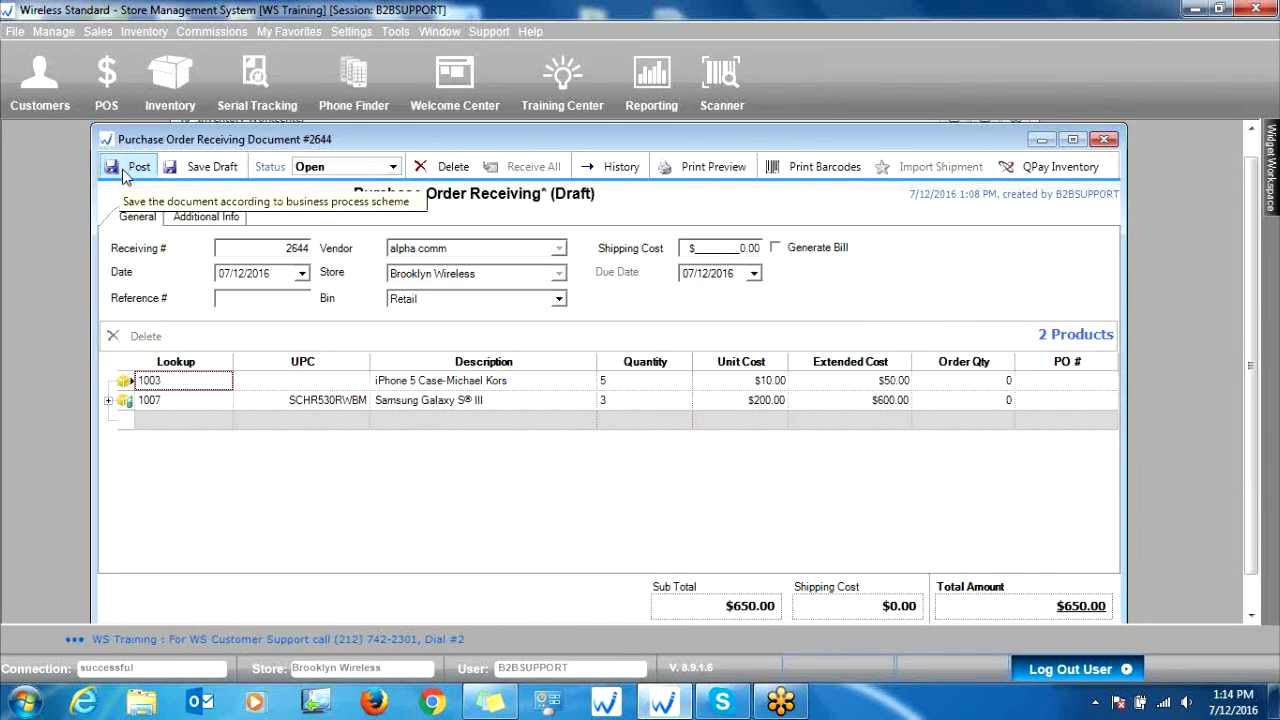
drag(471, 138, 302, 138)
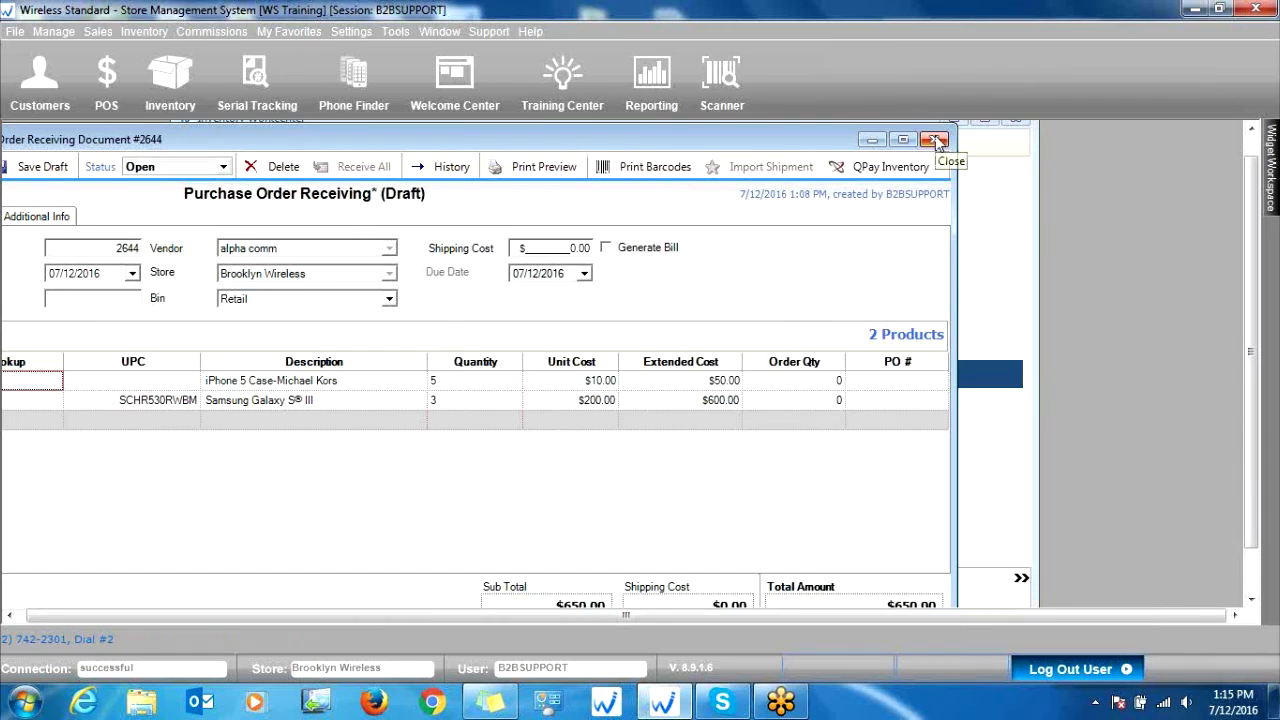
drag(675, 133, 739, 133)
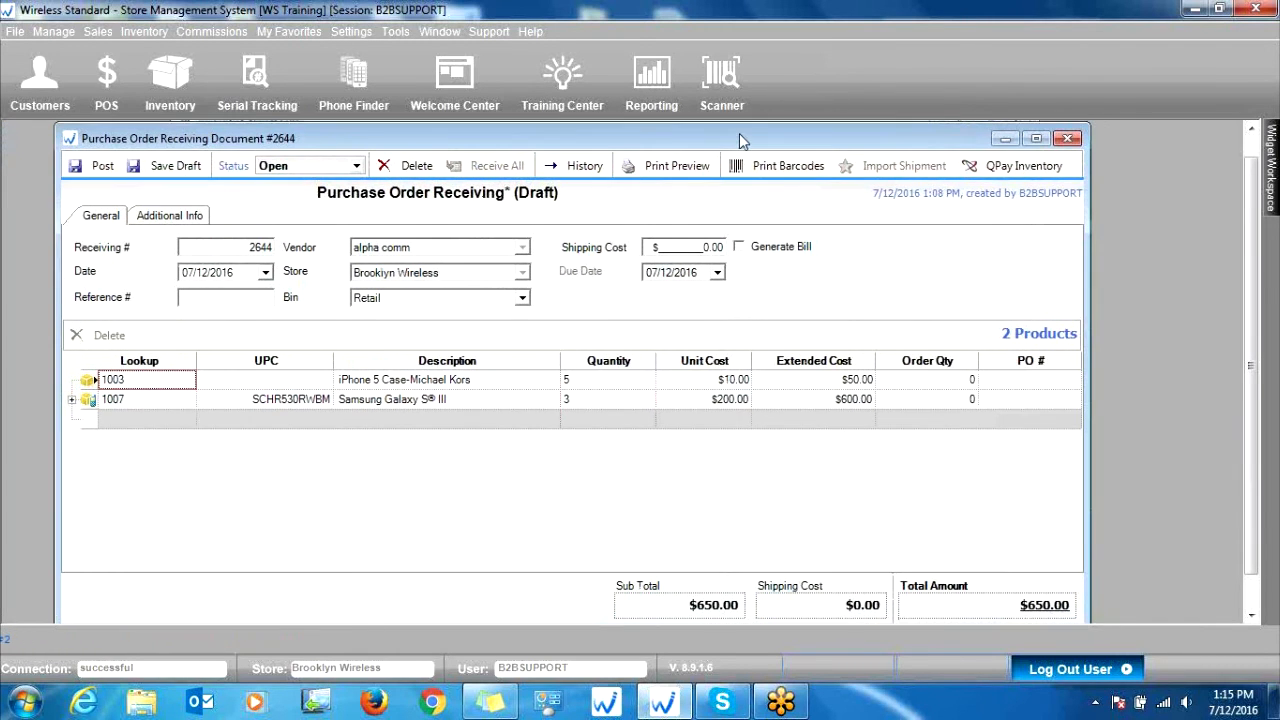
click(100, 167)
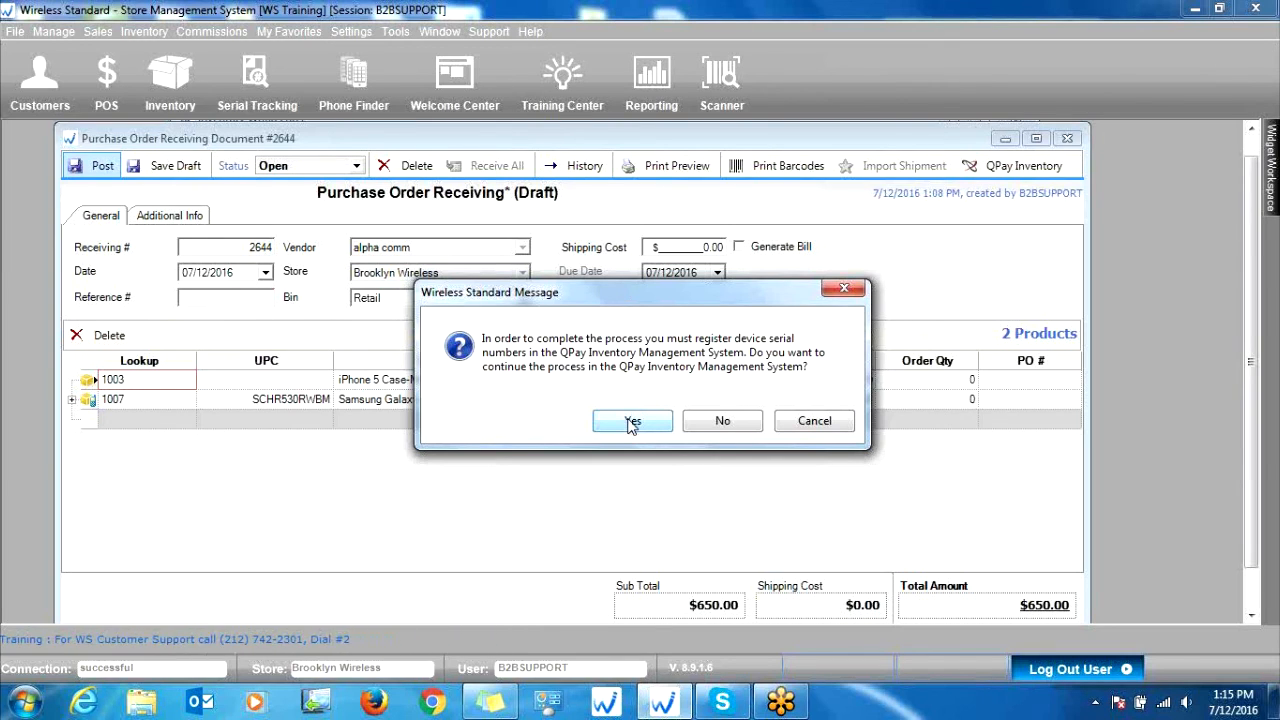
drag(631, 286, 563, 290)
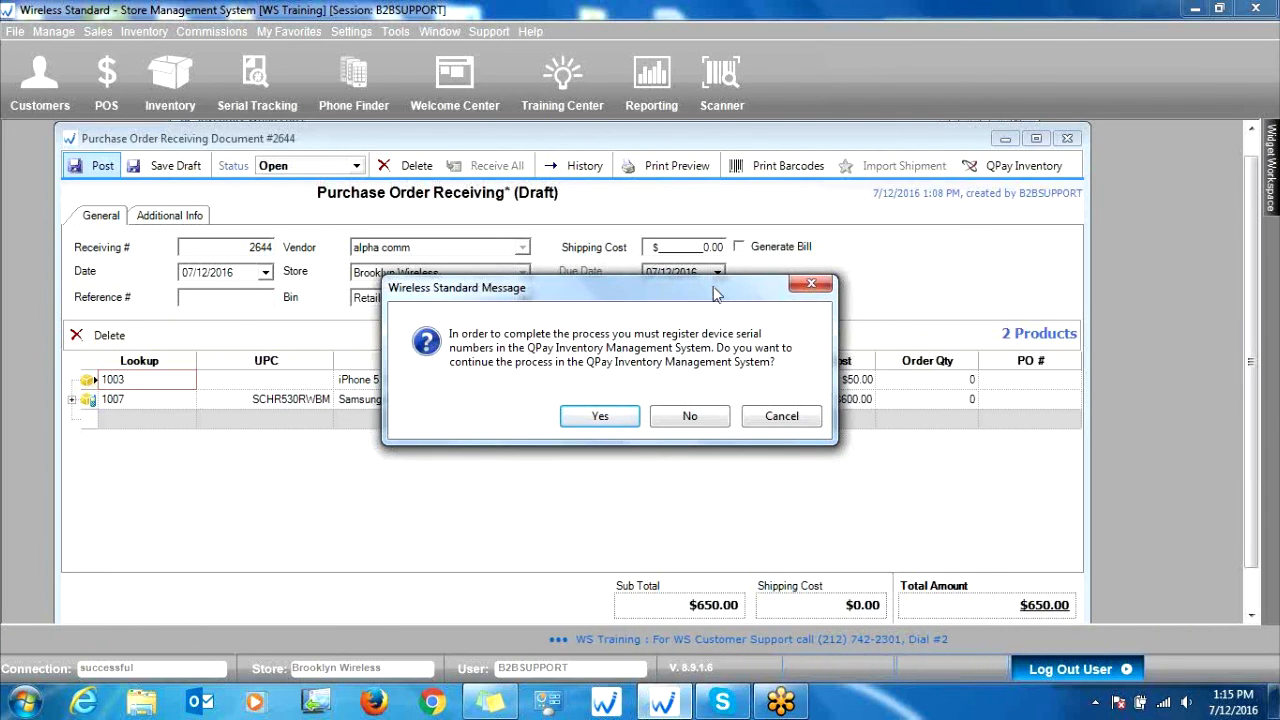
click(689, 417)
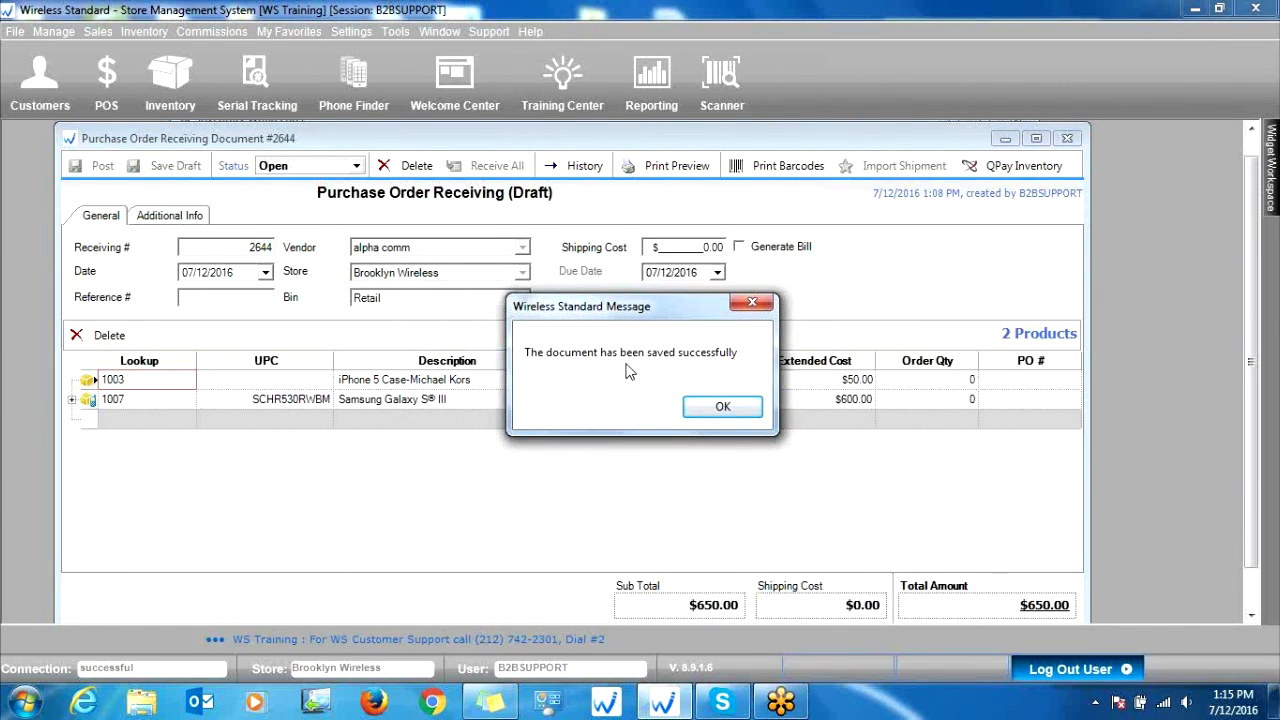
click(735, 410)
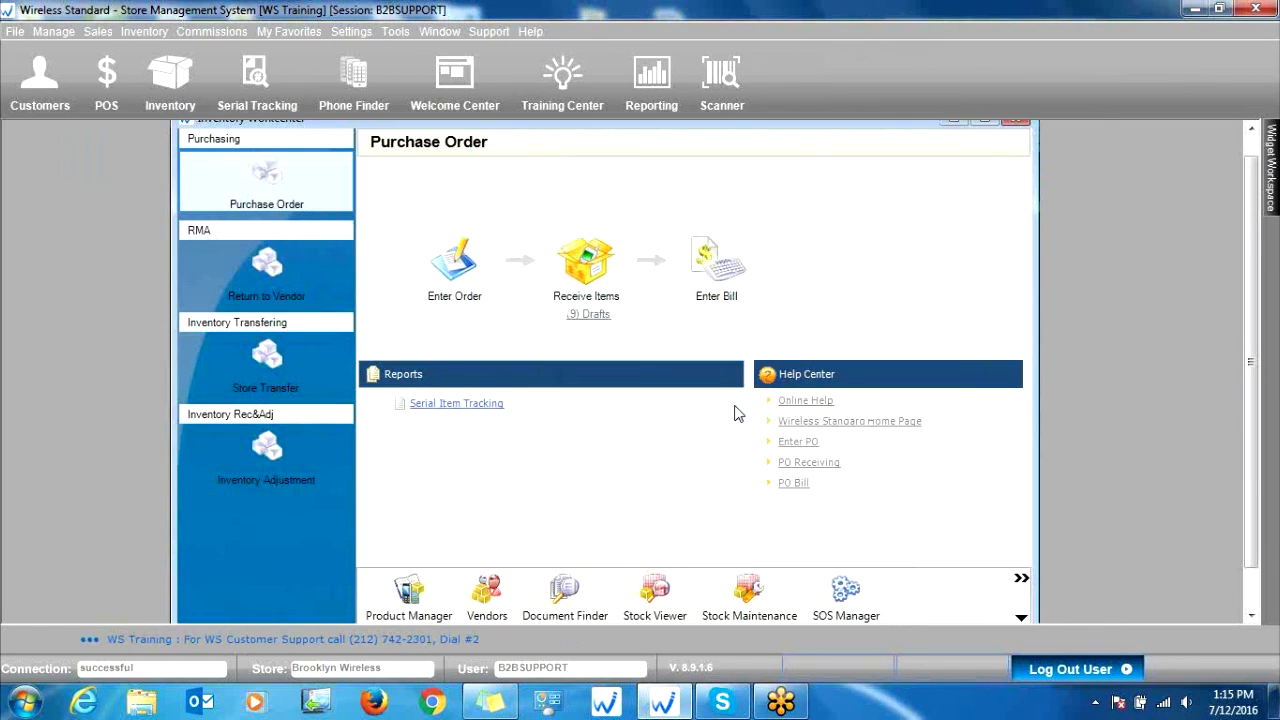